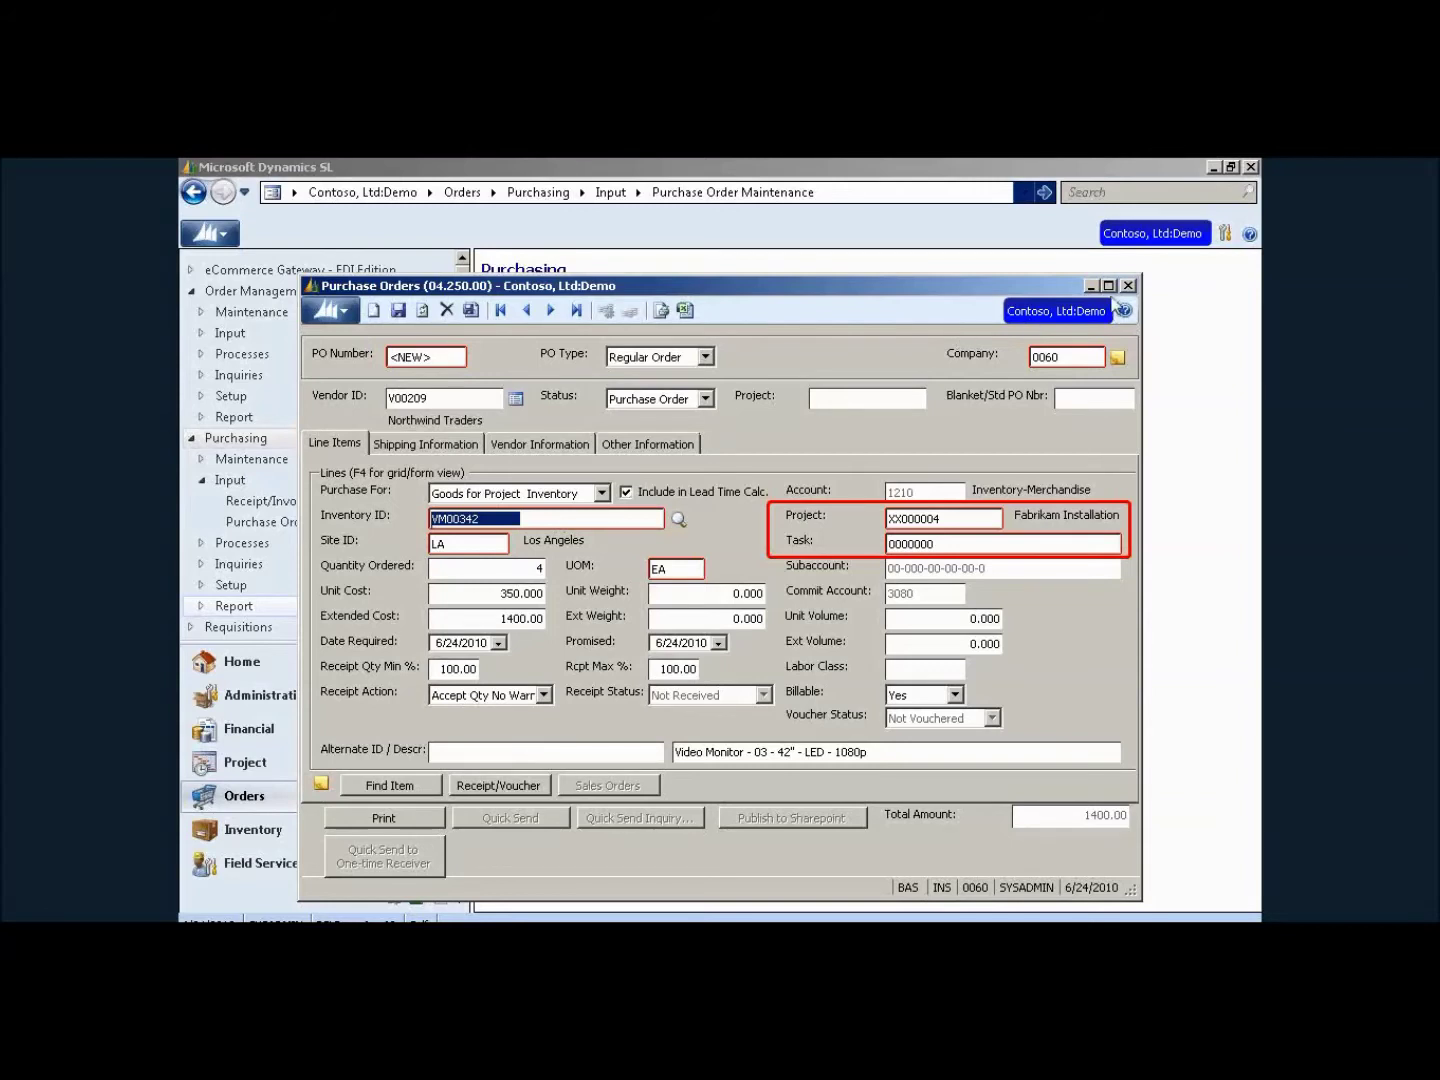
Step: Save the purchase order for four VM00342 video monitors assigned to project XX000004
{"action": "left_click", "coordinate": [401, 311]}
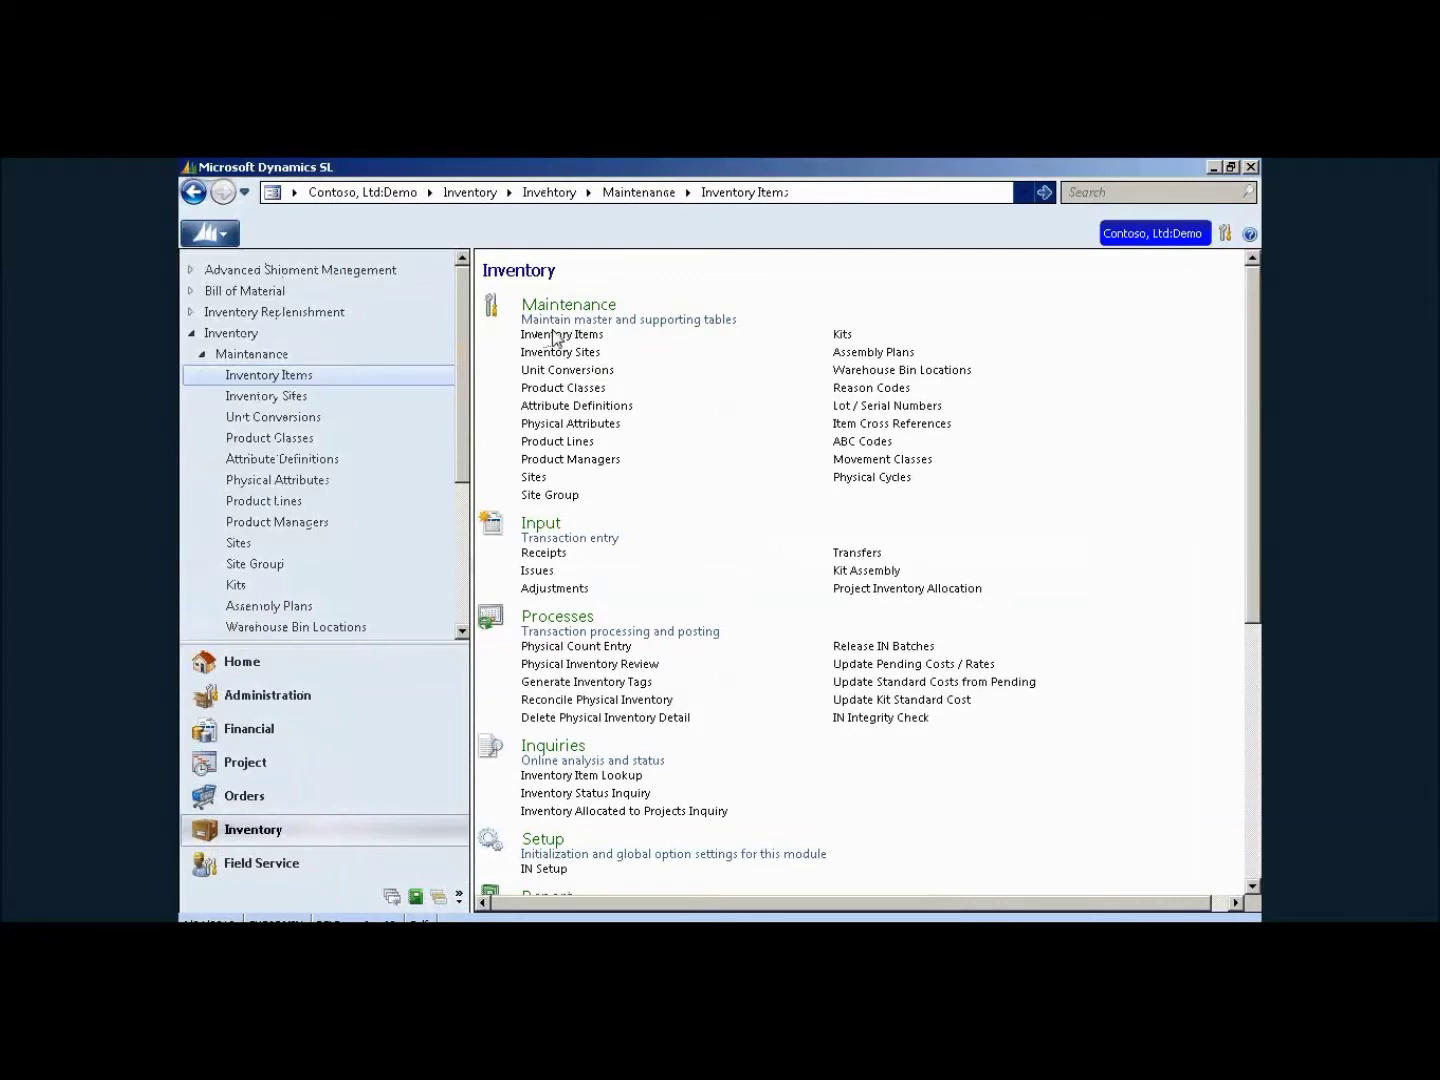
Step: Review item VM00342's quantities and its inventory allocated to projects, including the form details and activity of the XX-000004 allocation
{"action": "left_click", "coordinate": [555, 336]}
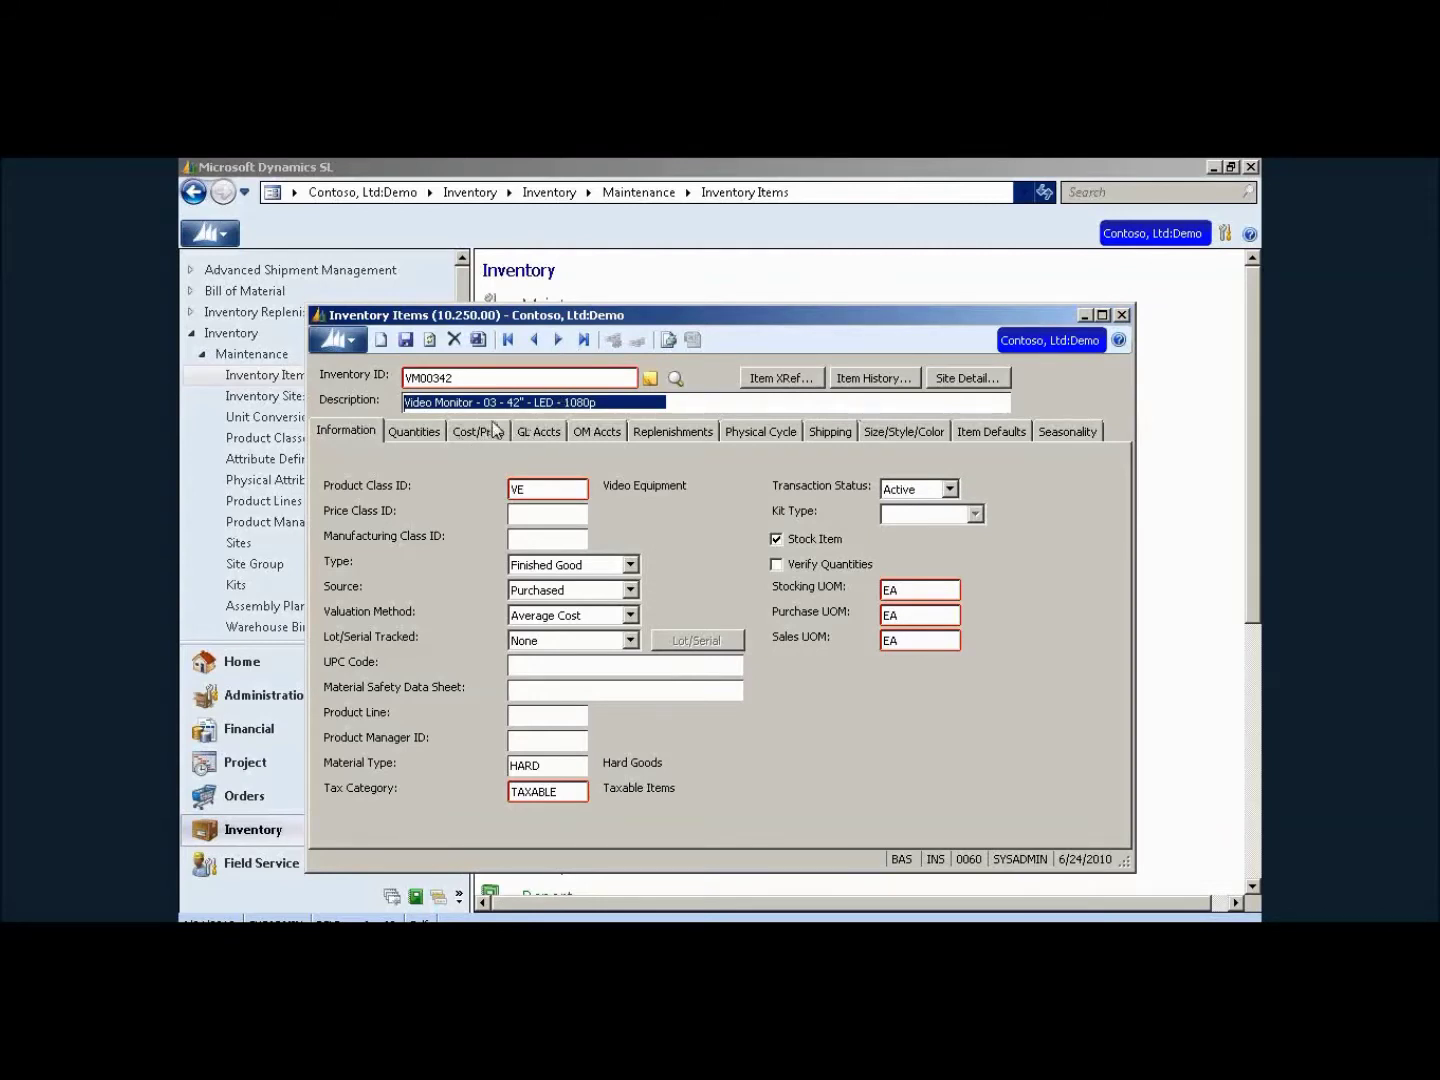
{"action": "left_click", "coordinate": [416, 433]}
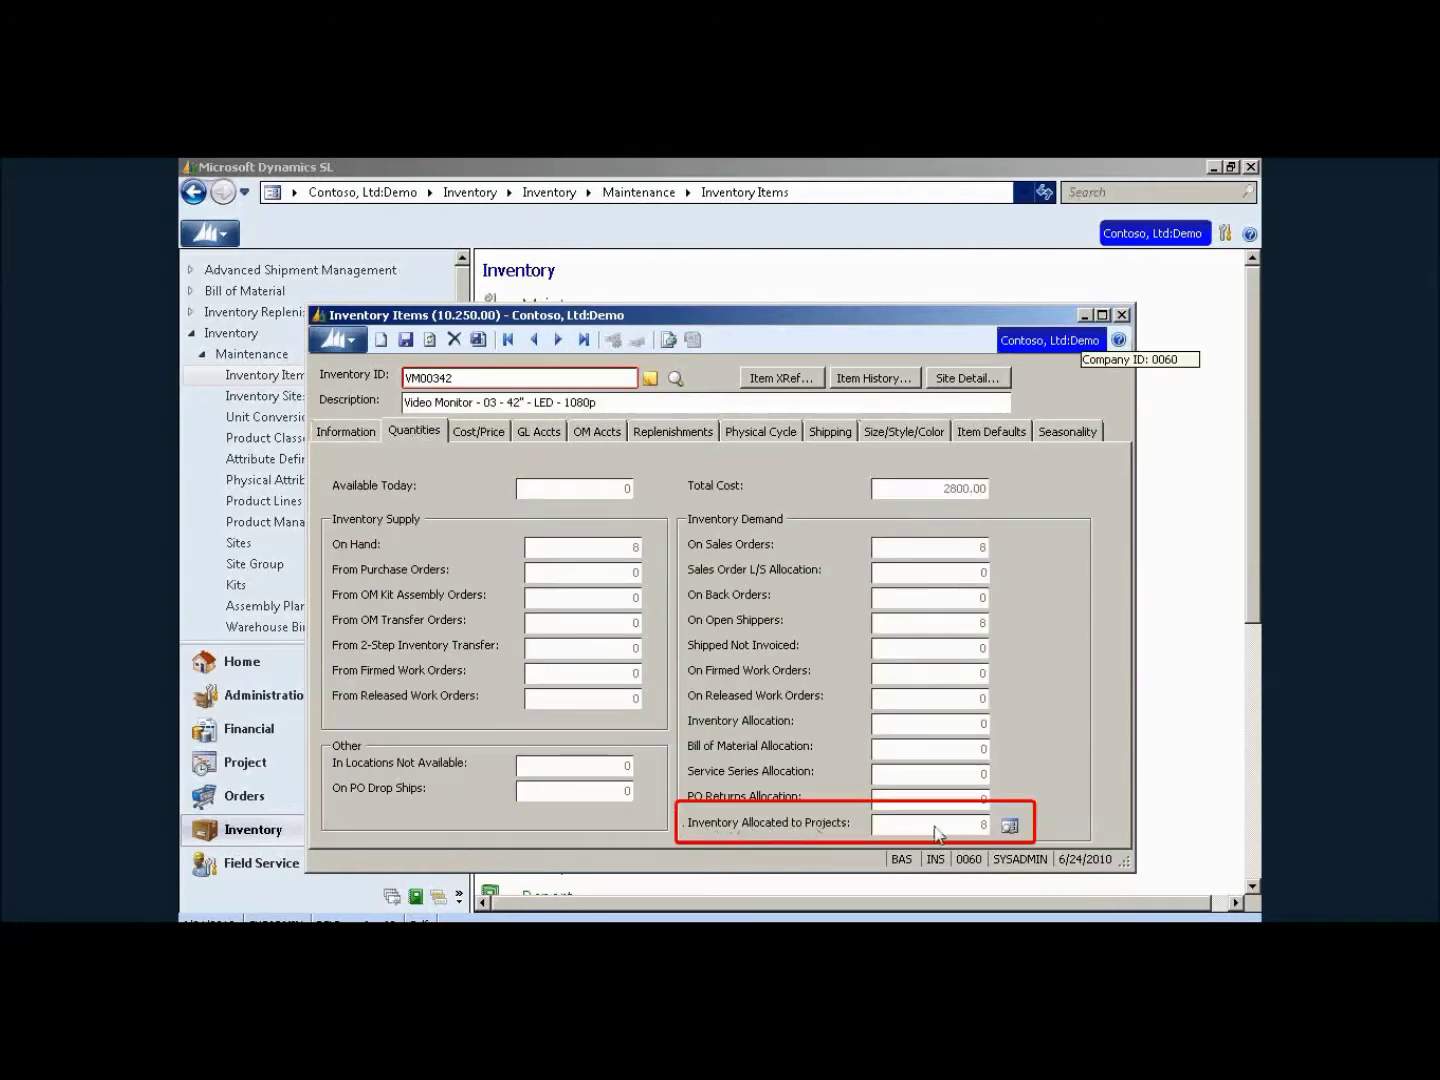
{"action": "left_click", "coordinate": [1008, 828]}
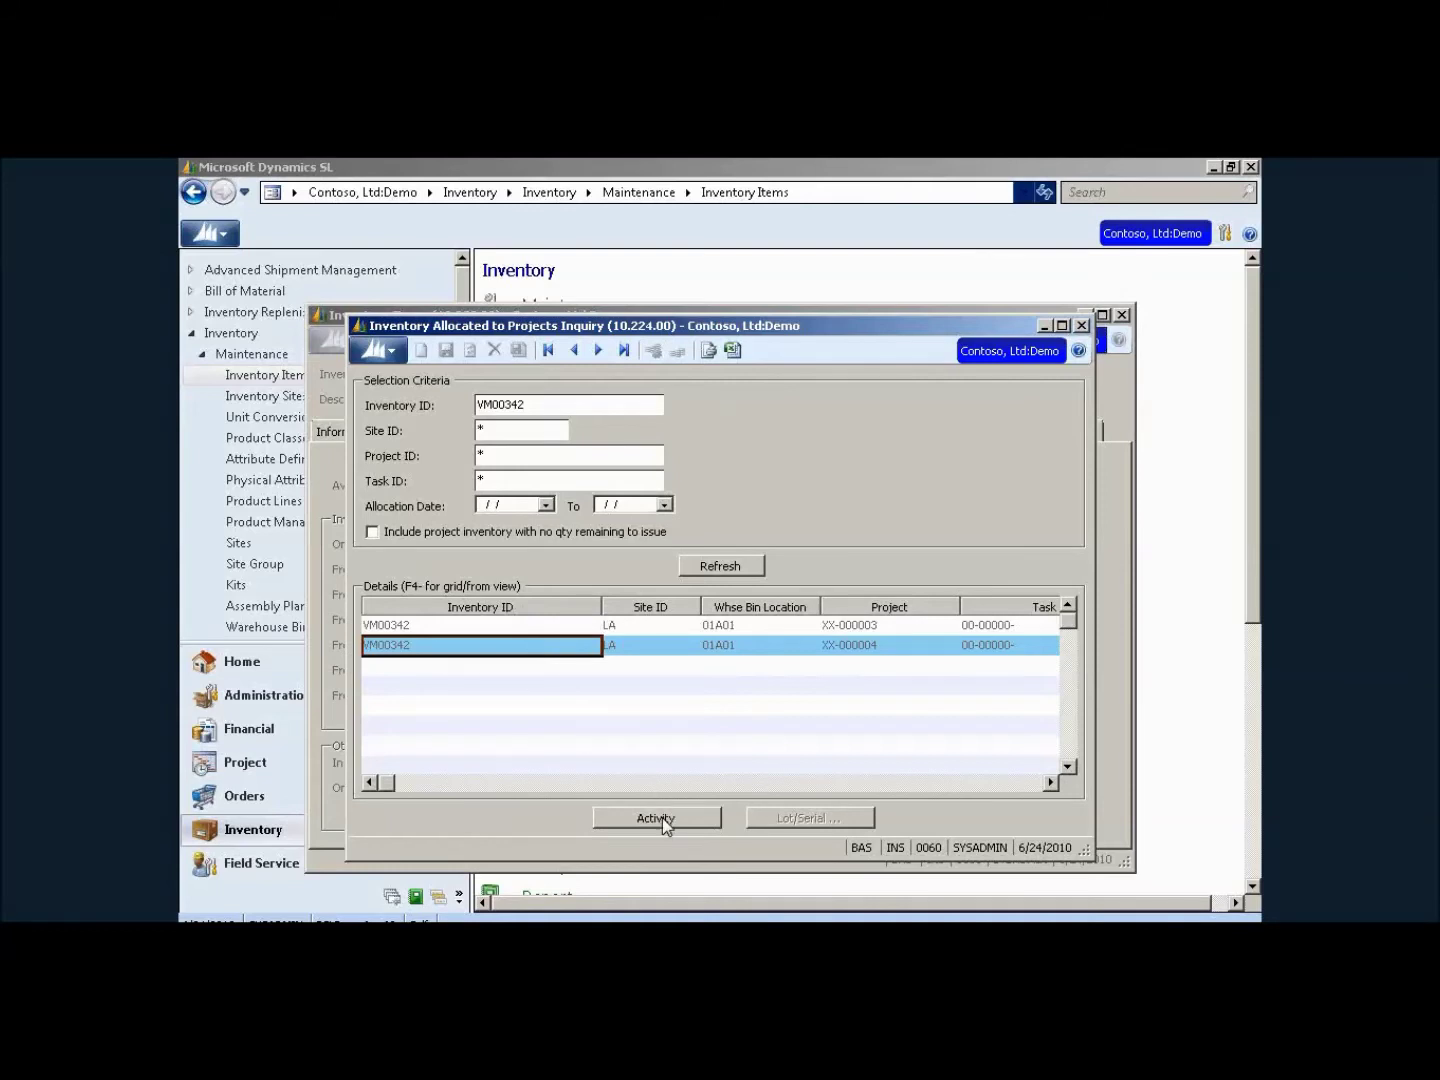
{"action": "key", "text": "F4"}
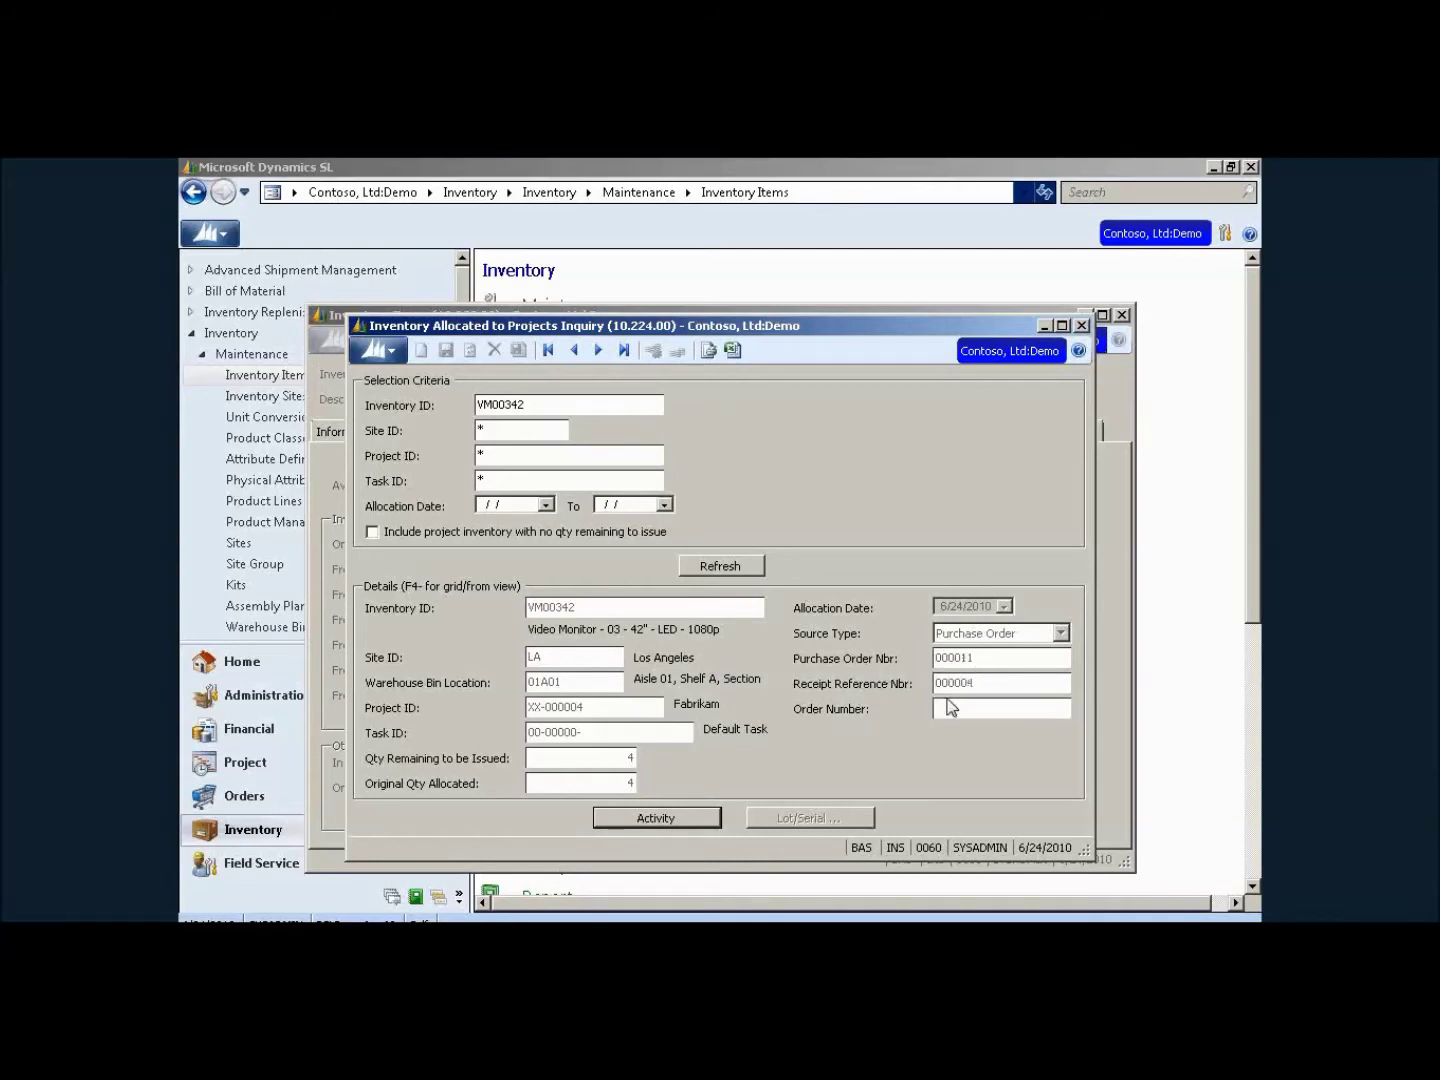
{"action": "left_click", "coordinate": [676, 820]}
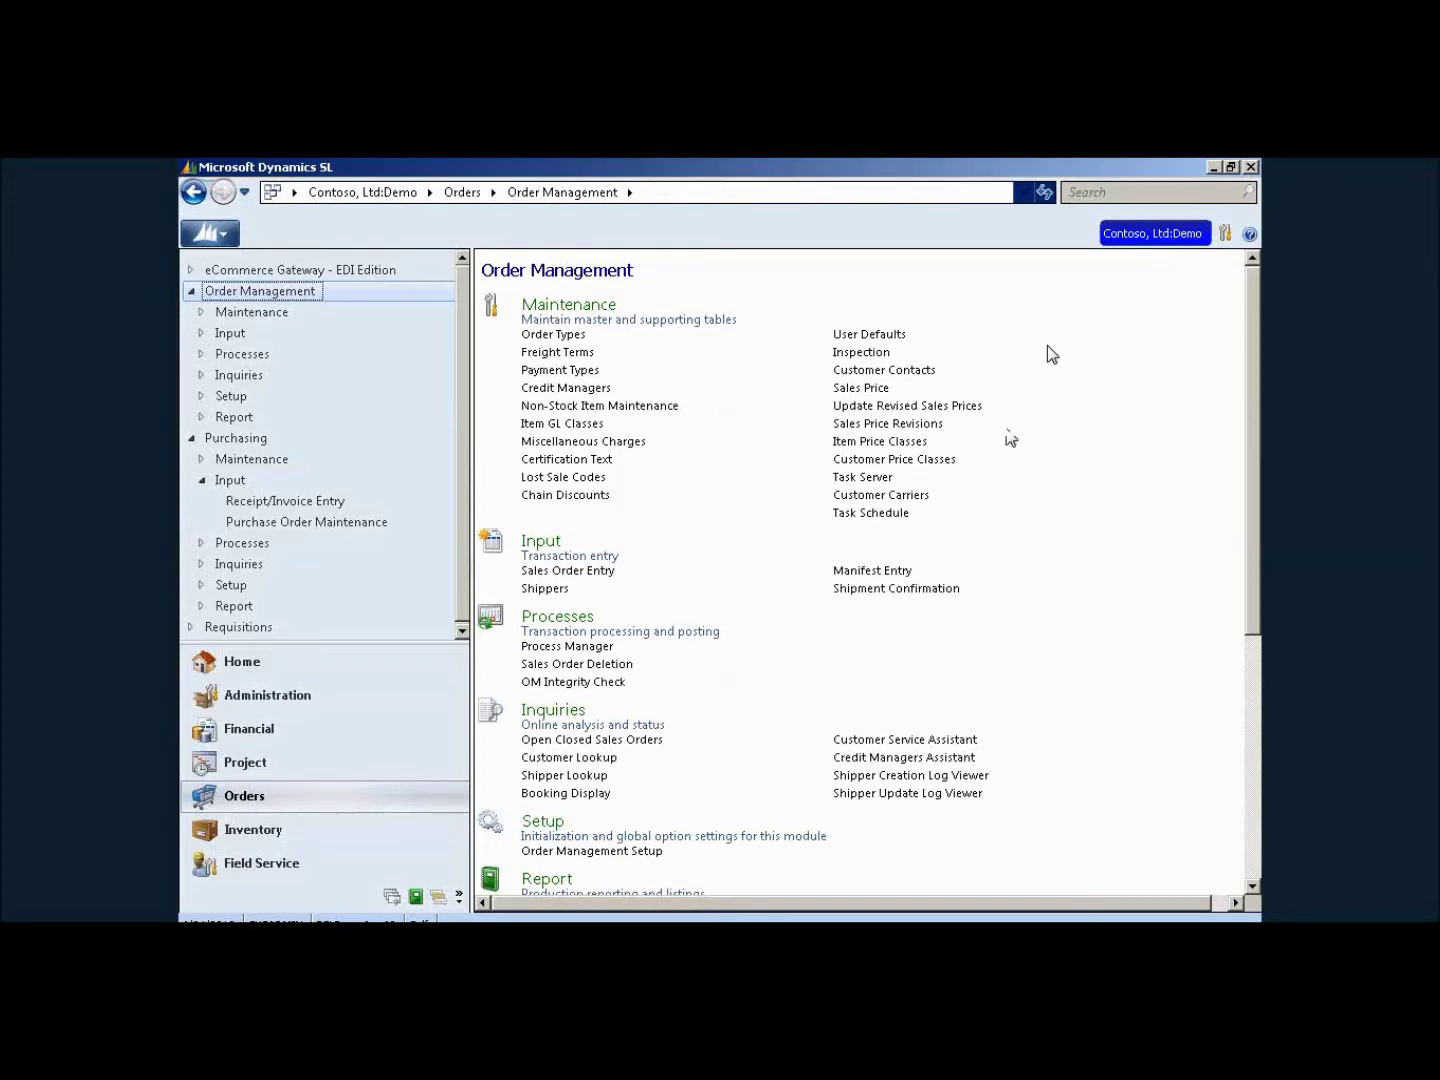
Step: Open the sales order for item VM00342 in Sales Order Entry and view the open shipper listed under its shipments
{"action": "left_click", "coordinate": [586, 570]}
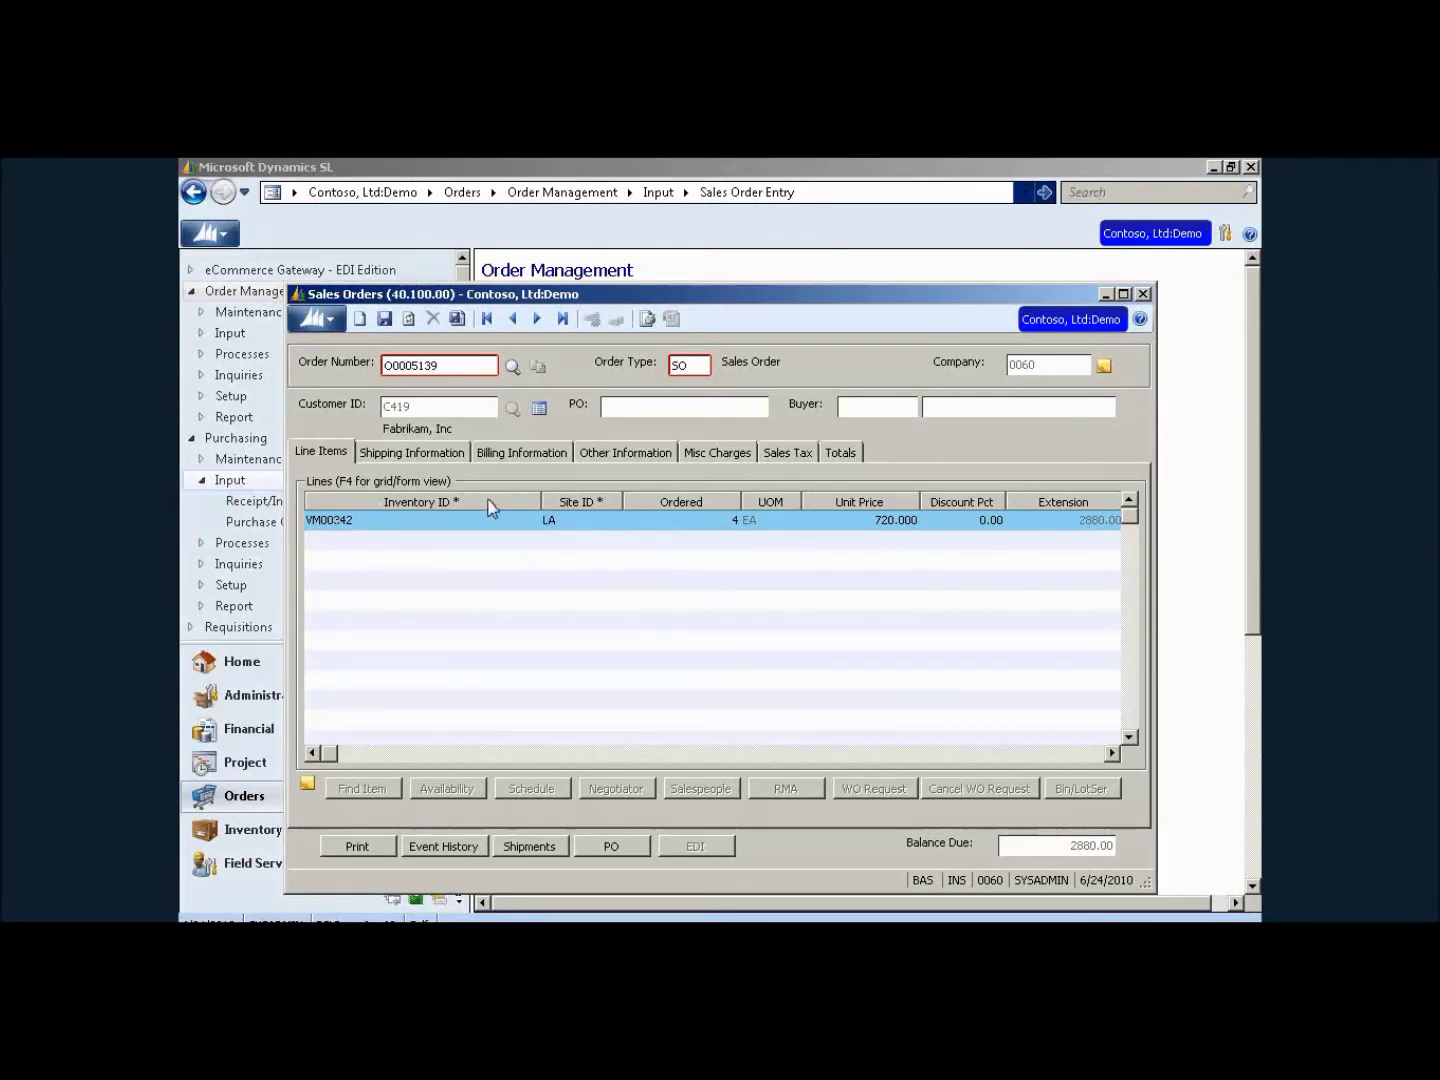
{"action": "left_click", "coordinate": [529, 847]}
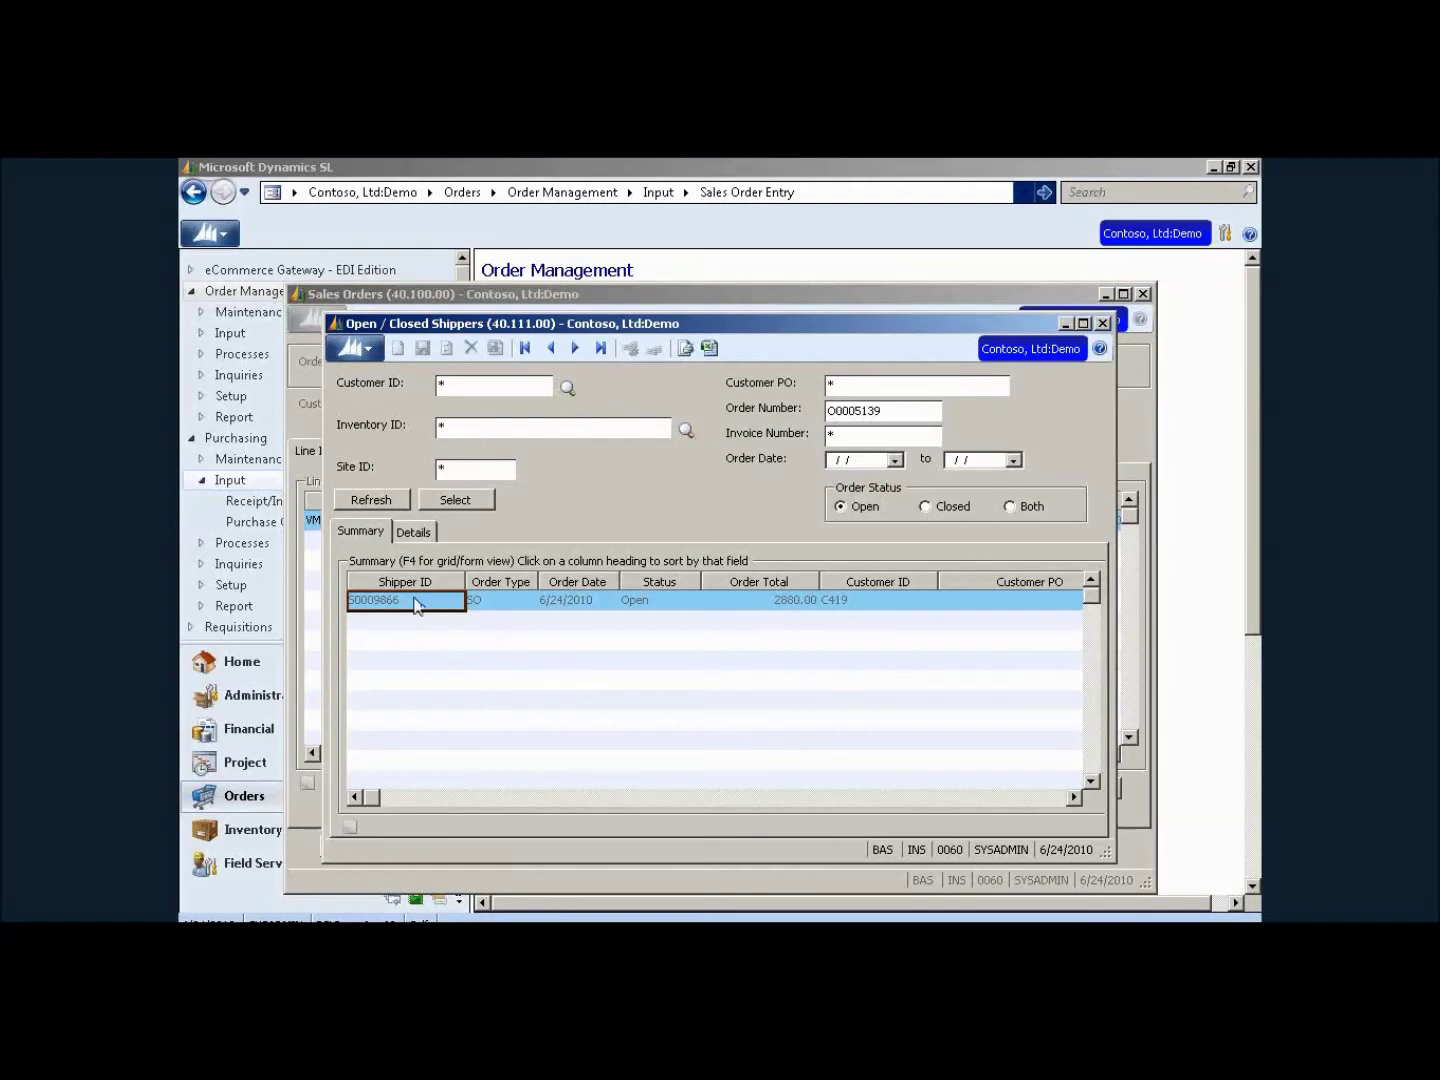
{"action": "left_click", "coordinate": [478, 500]}
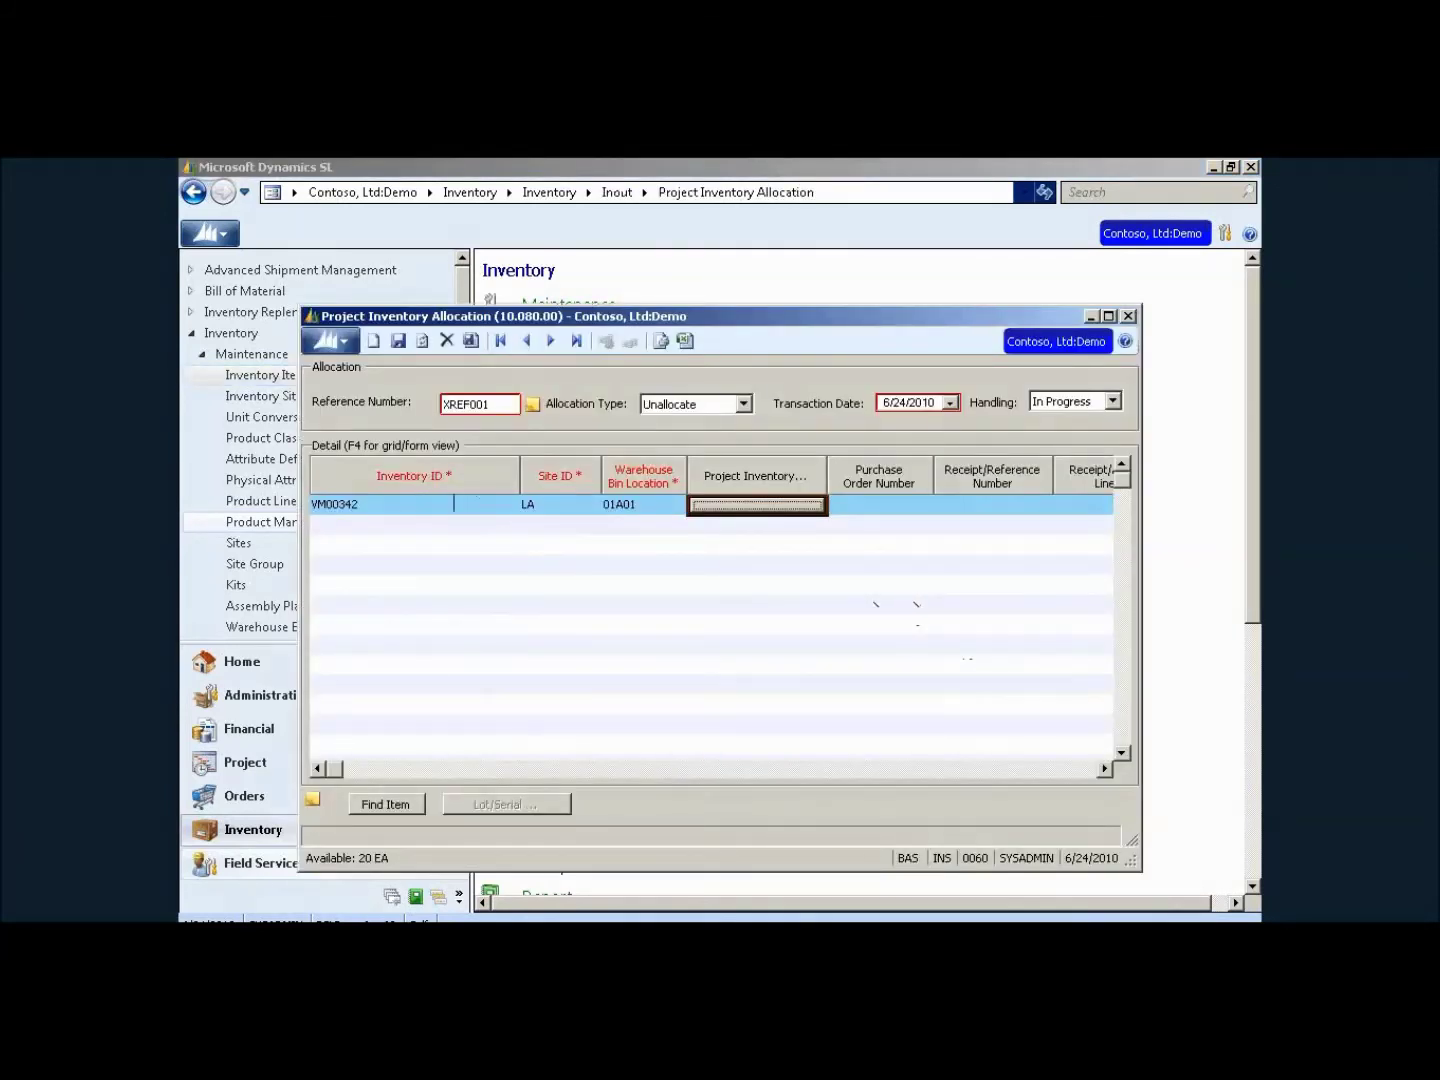
Step: Export the VM00342 project inventory lines for site LA to Excel and start sending the workbook as an e-mail attachment
{"action": "left_click", "coordinate": [756, 506]}
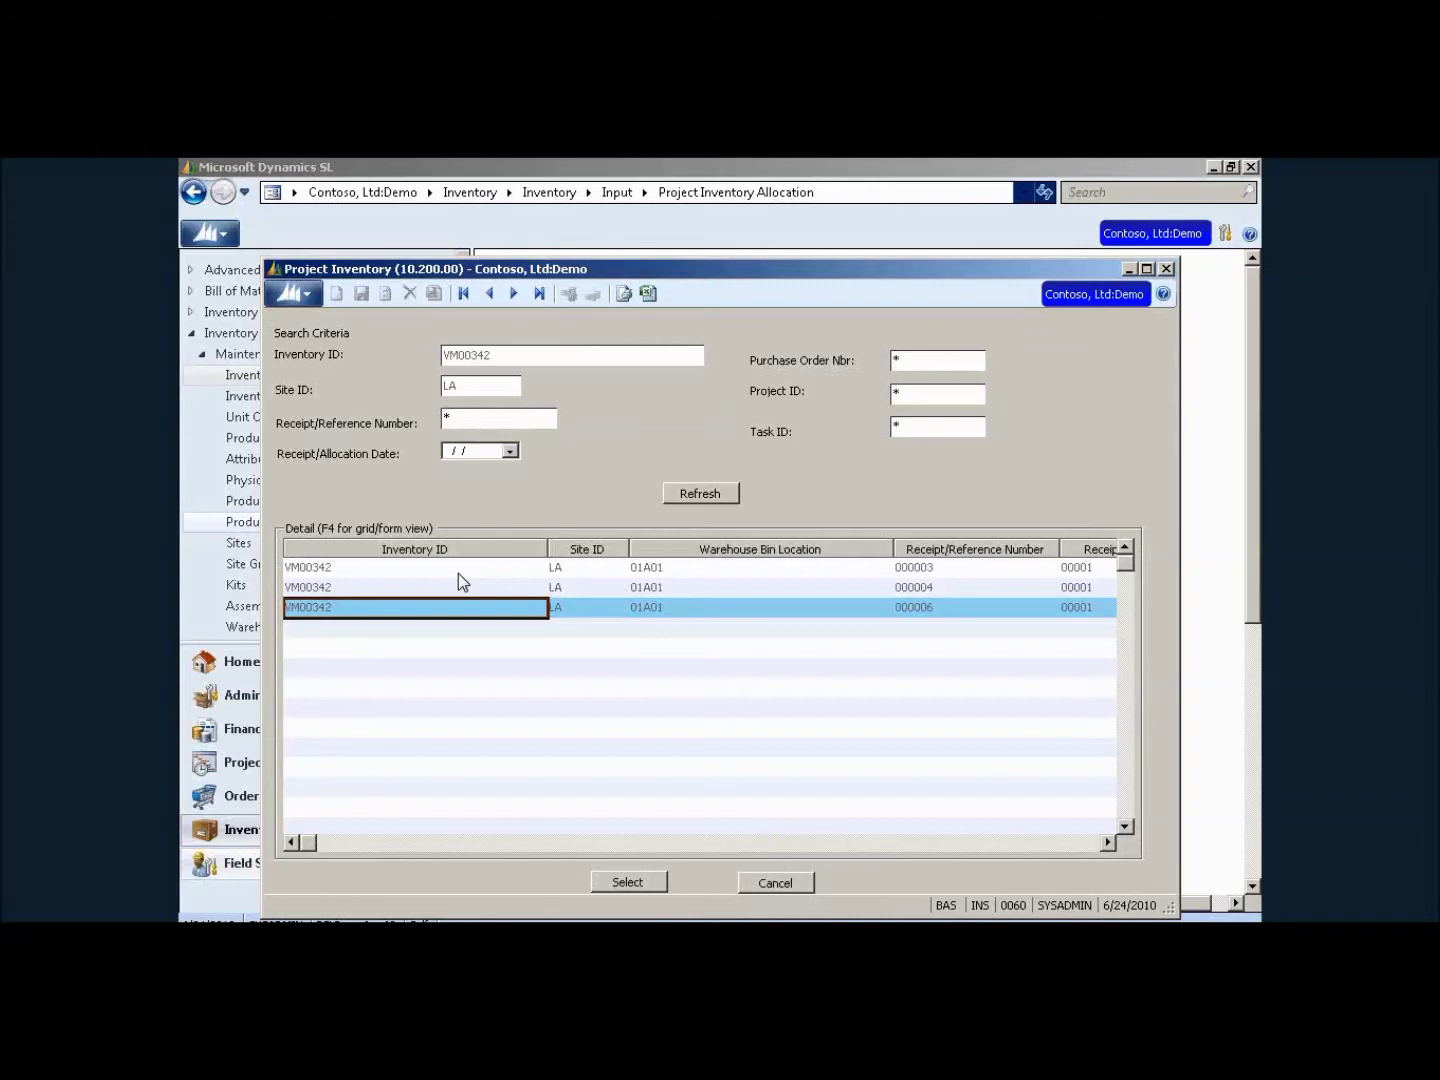
{"action": "left_click", "coordinate": [648, 294]}
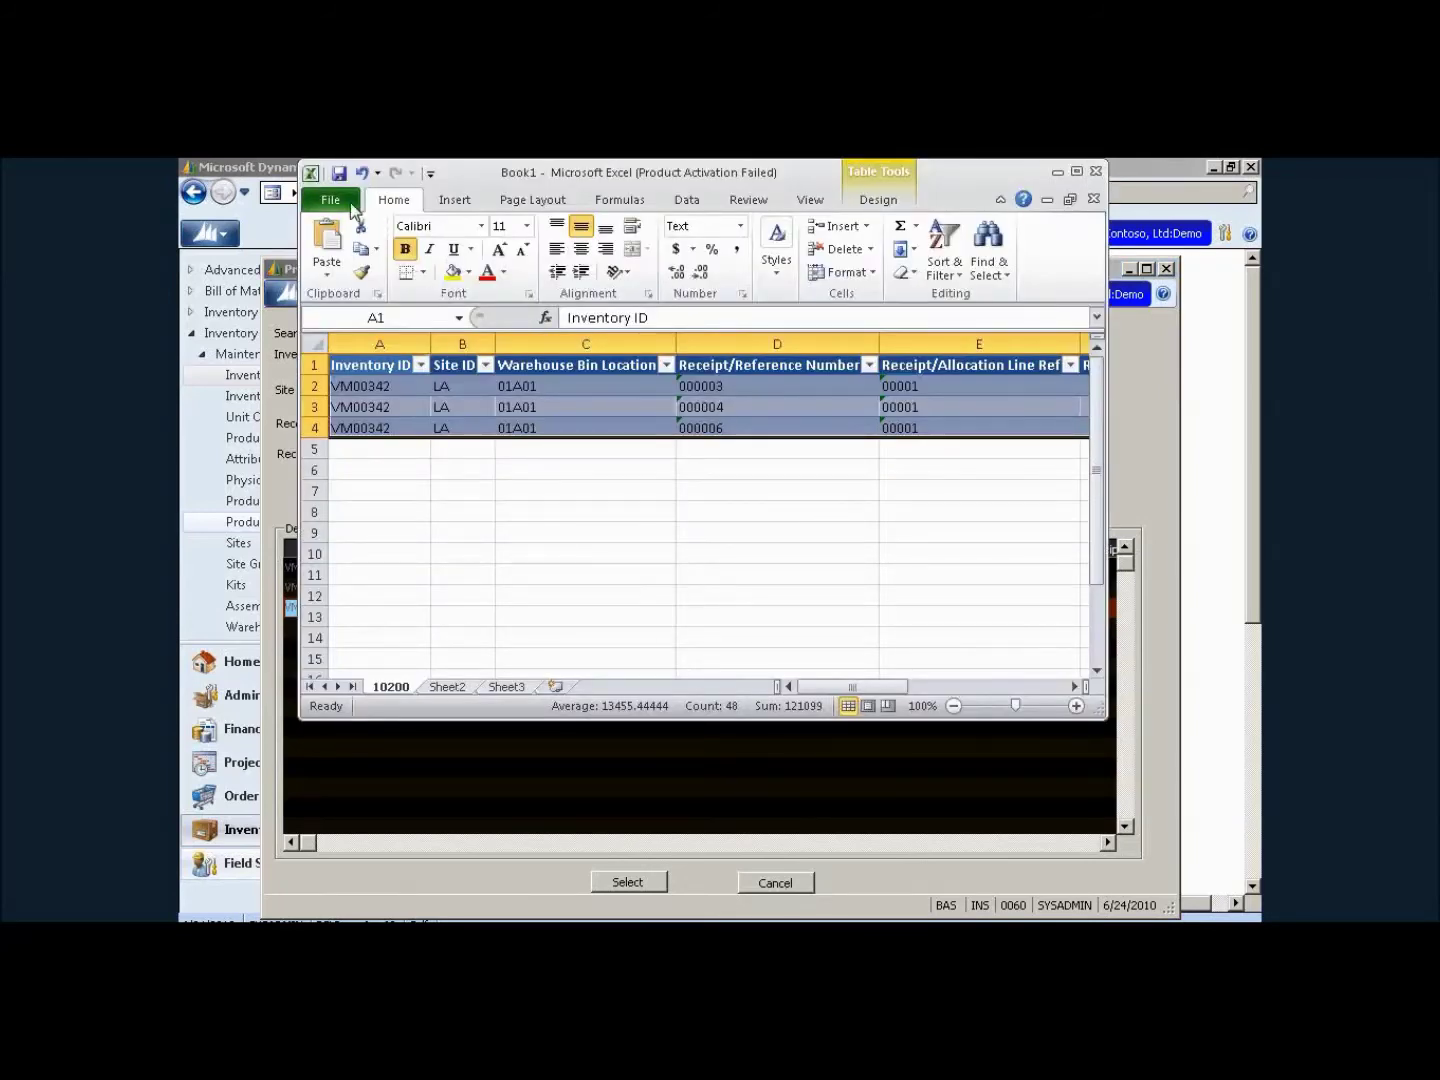
{"action": "left_click", "coordinate": [350, 203]}
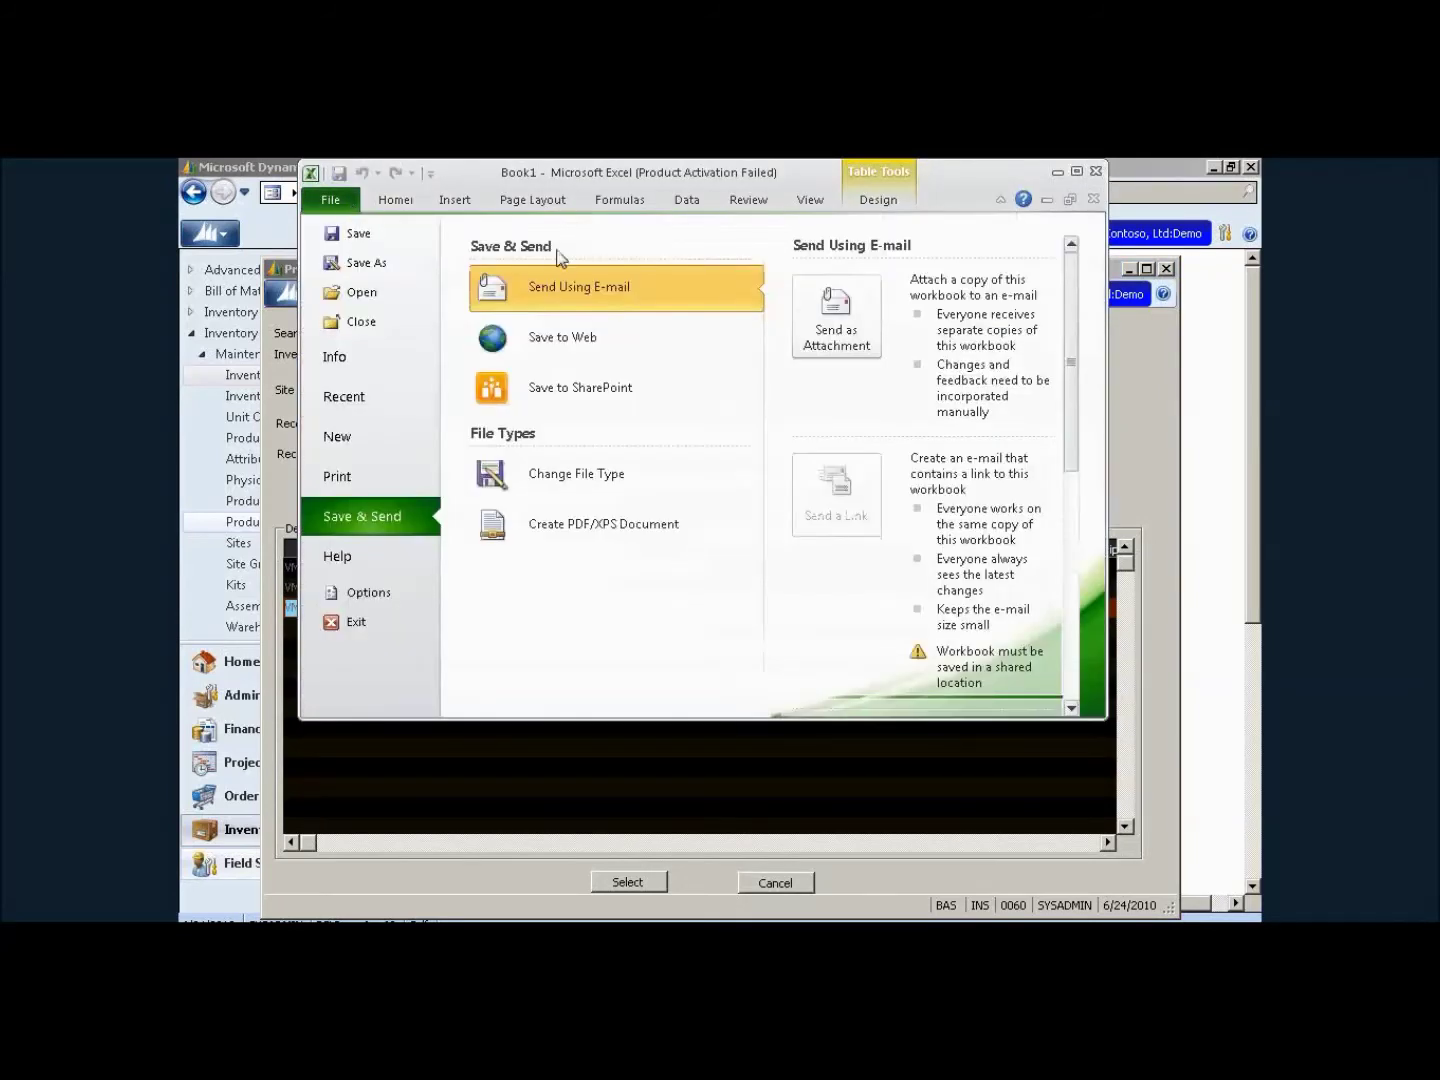
{"action": "left_click", "coordinate": [824, 331]}
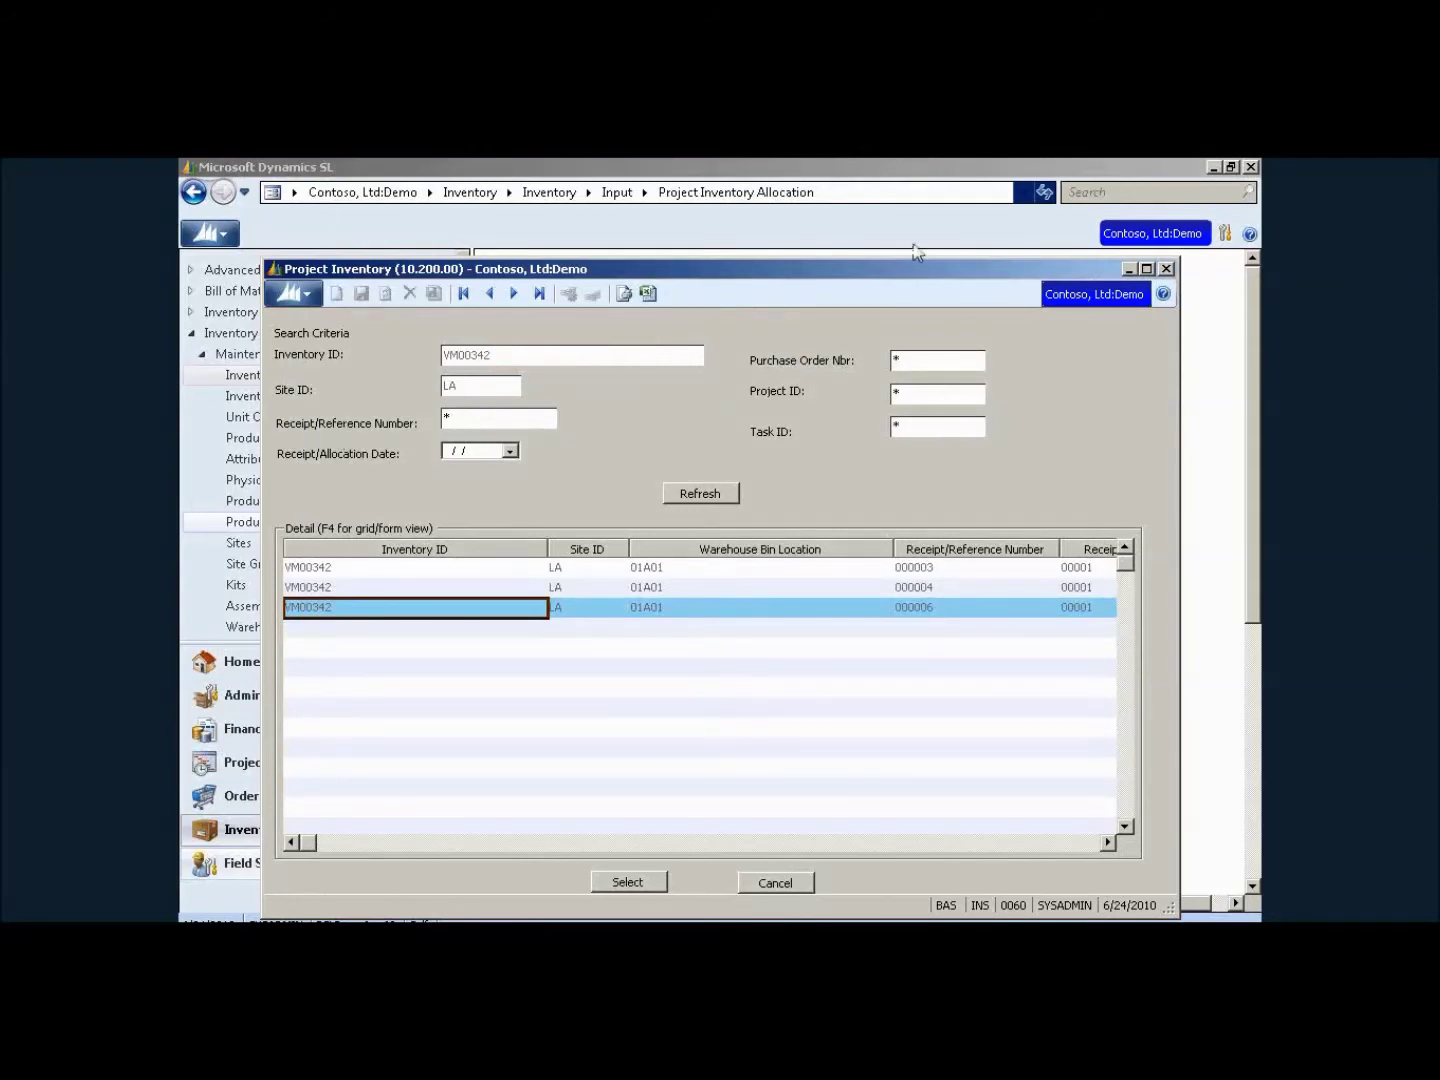
Step: Bring the purchase order receipt line for project XX000003 into the allocation and set its quantity to 4
{"action": "left_click", "coordinate": [648, 884]}
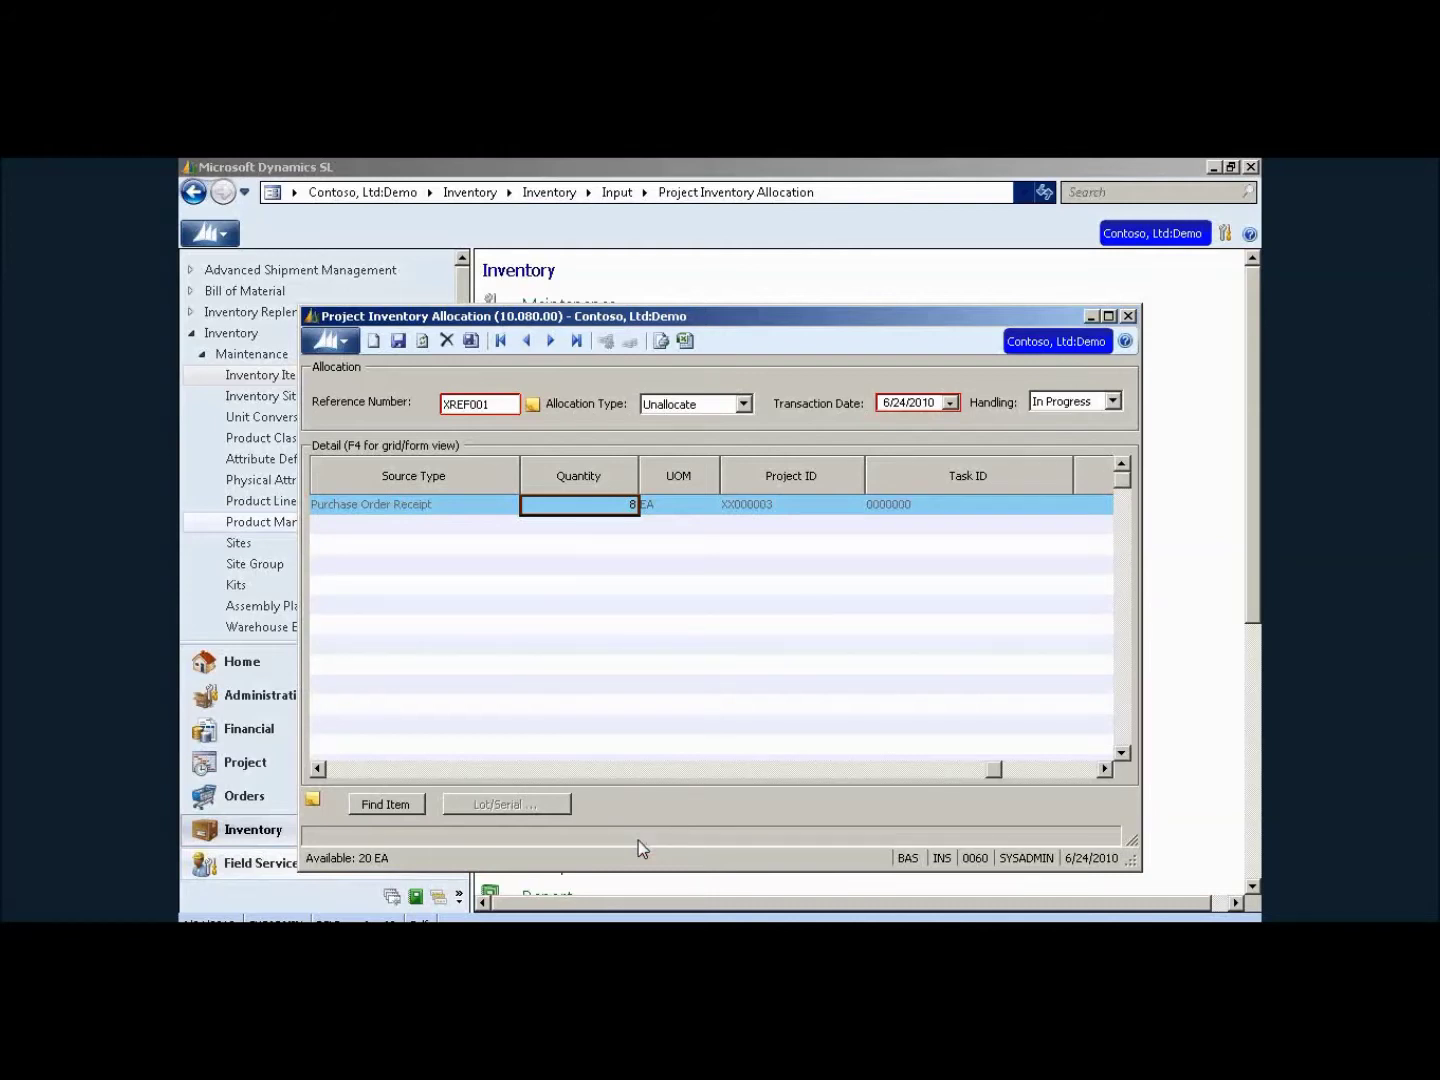
{"action": "key", "text": "BackSpace"}
{"action": "type", "text": "8"}
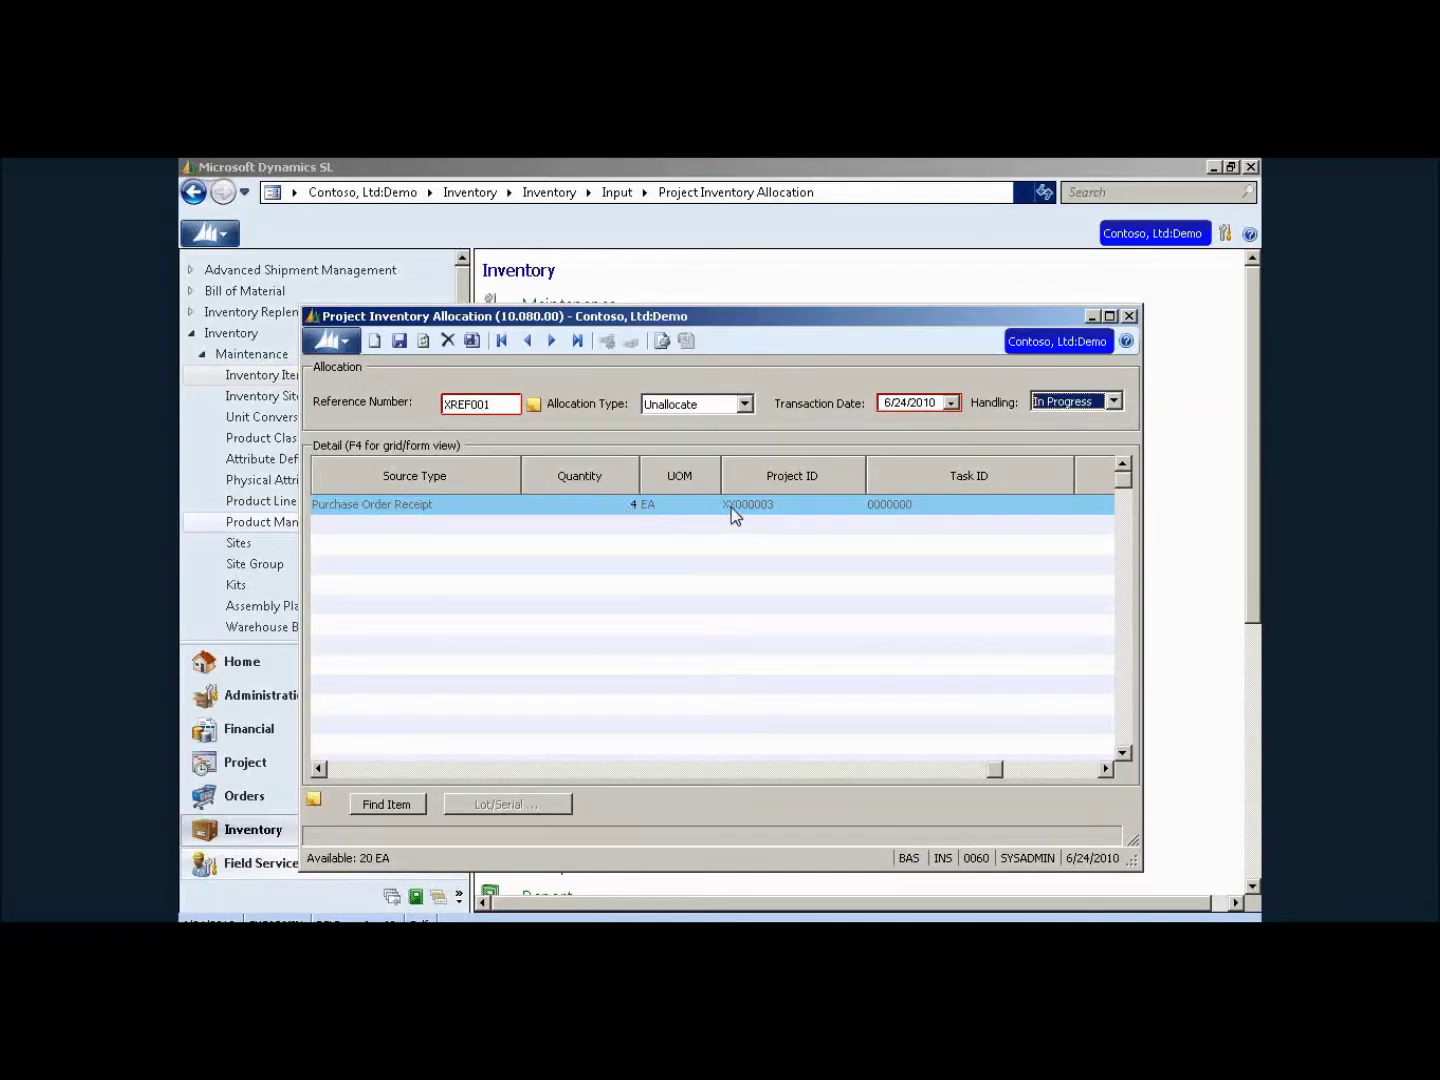
Step: Choose Unallocate as the allocation type for reference XREF001 and close Project Inventory Allocation
{"action": "left_click", "coordinate": [743, 406]}
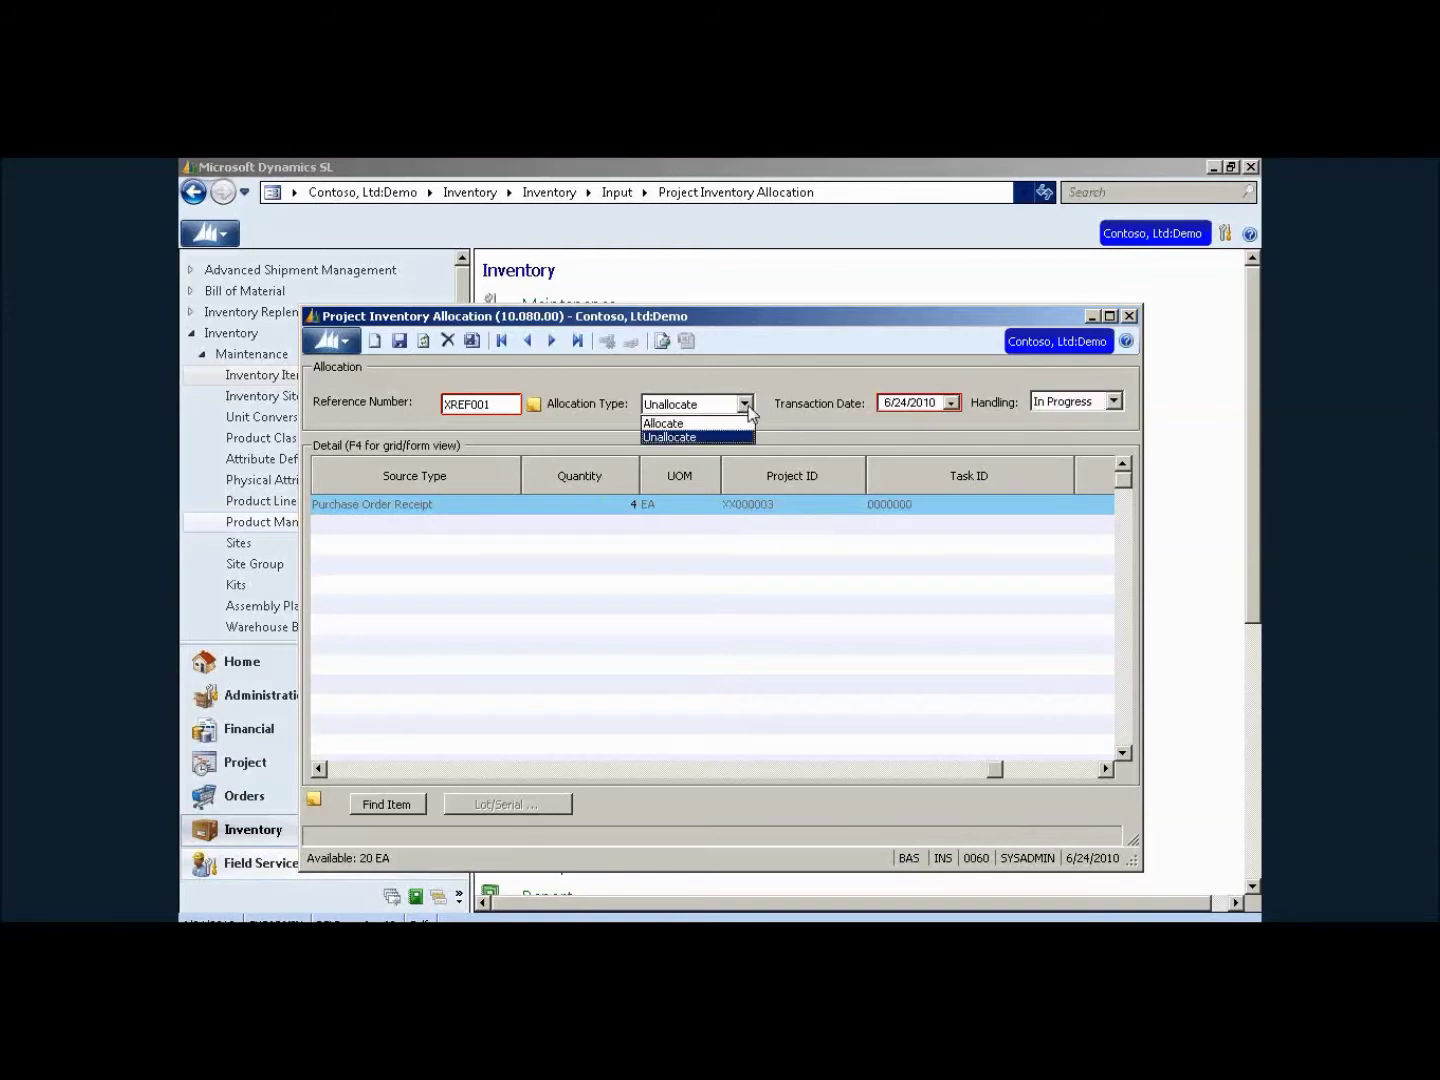
{"action": "left_click", "coordinate": [707, 438]}
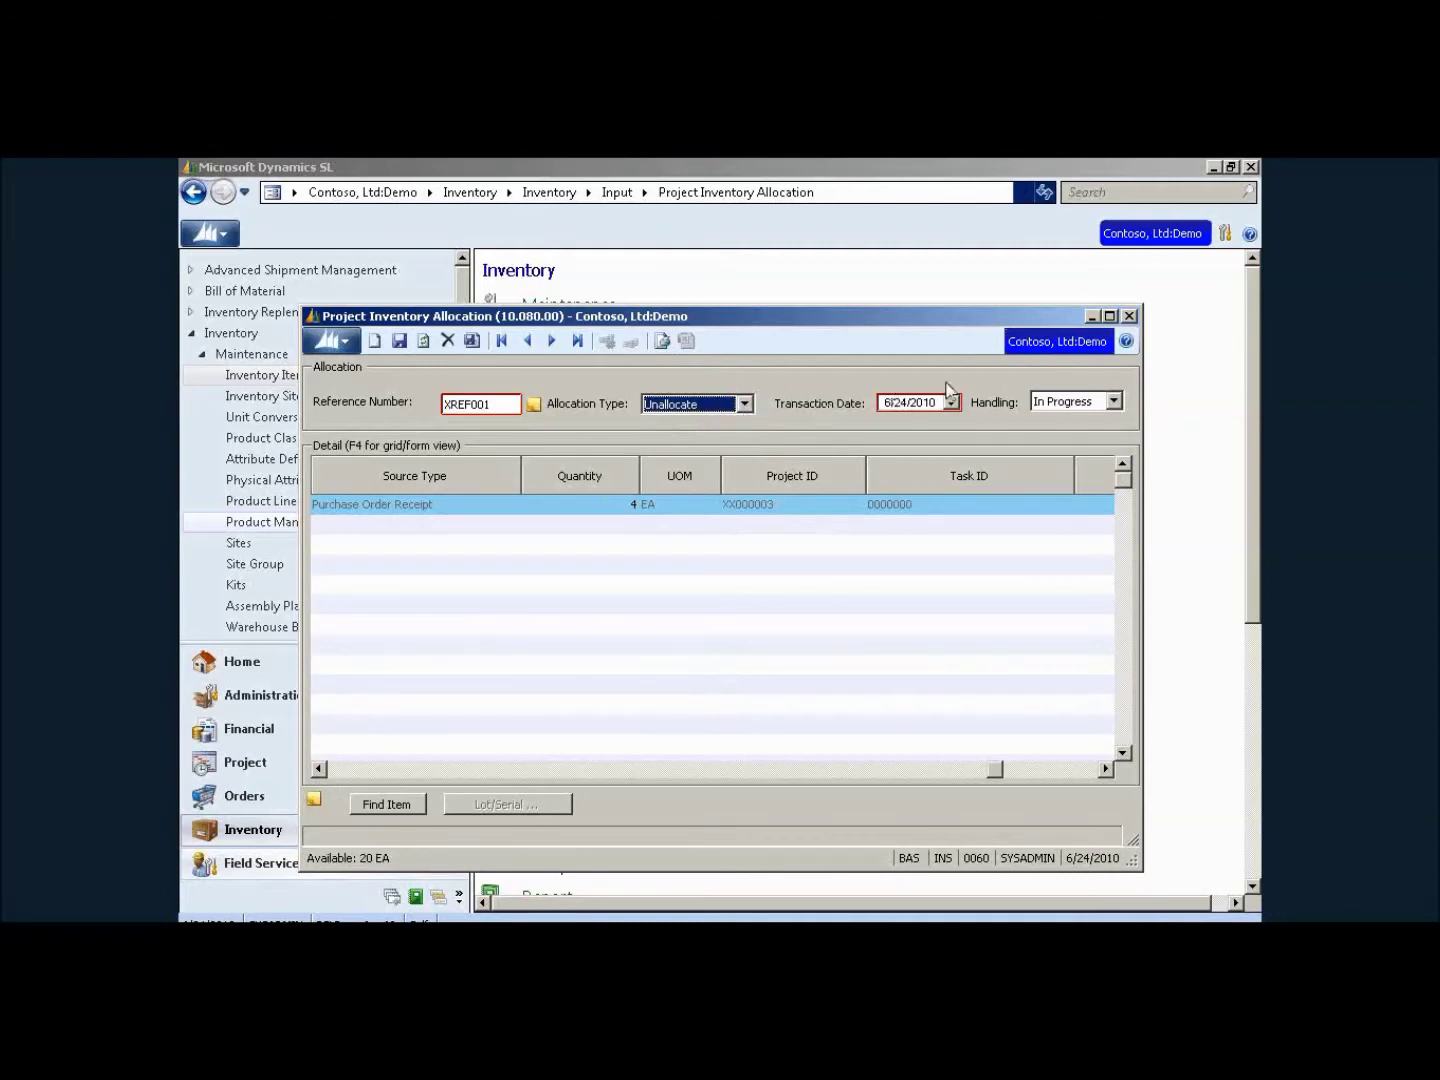
{"action": "left_click", "coordinate": [1127, 318]}
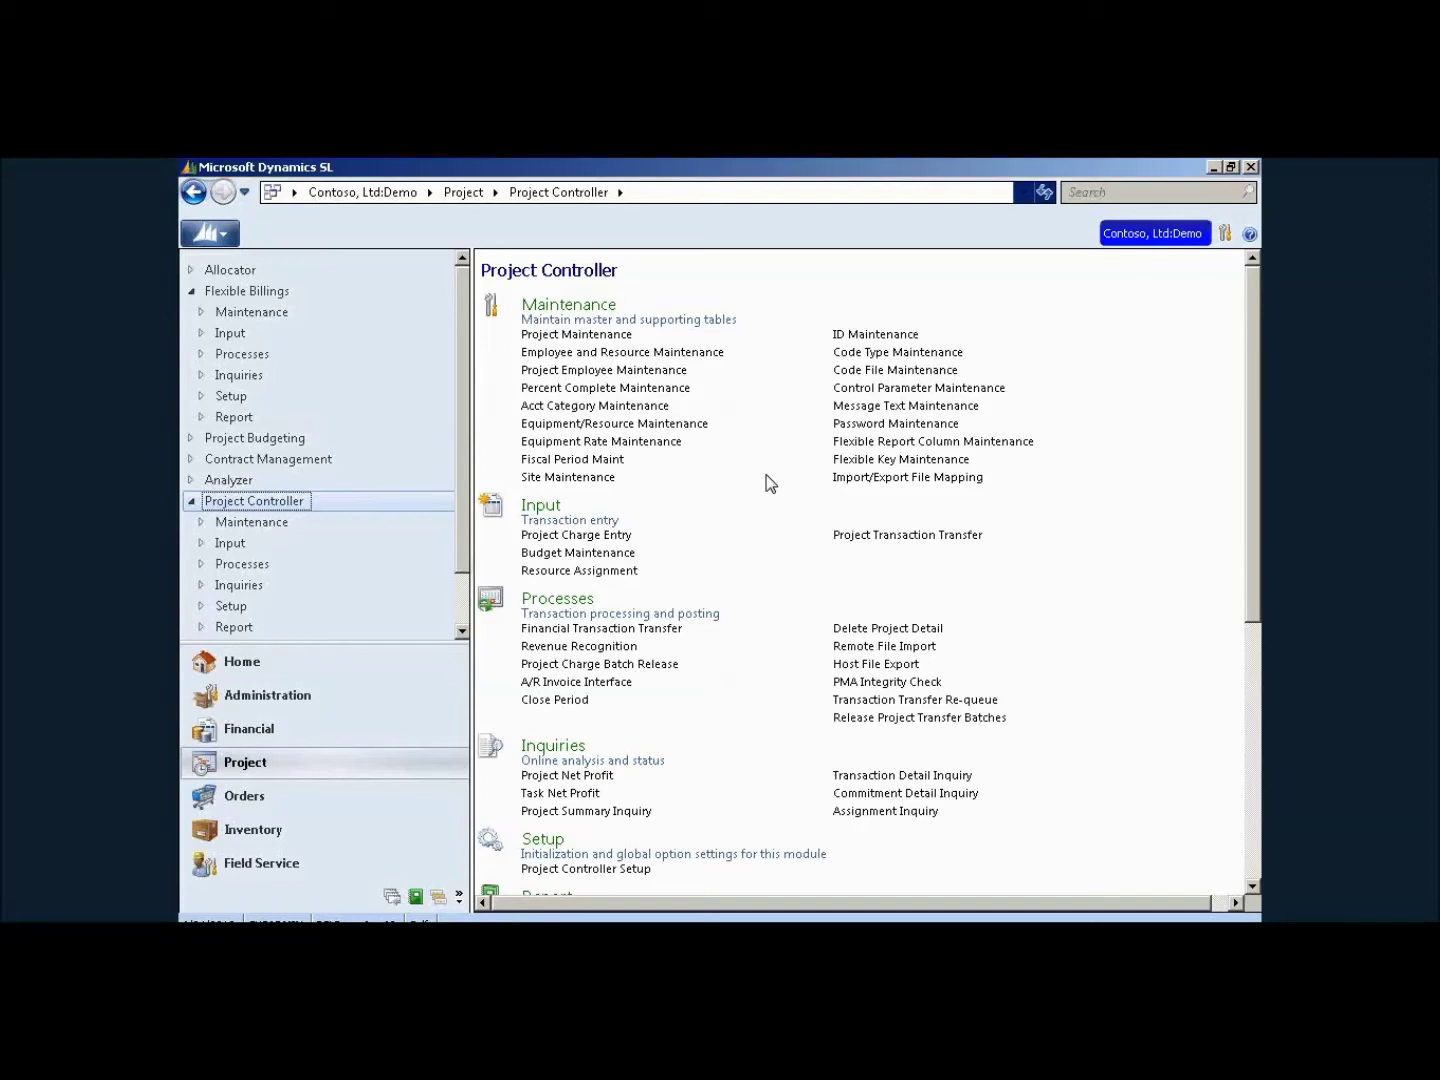
Step: Set the Shipper Invoicing Method of project CO-123456 to Invoice in Project Flexible Billings and close Project Maintenance
{"action": "left_click", "coordinate": [617, 336]}
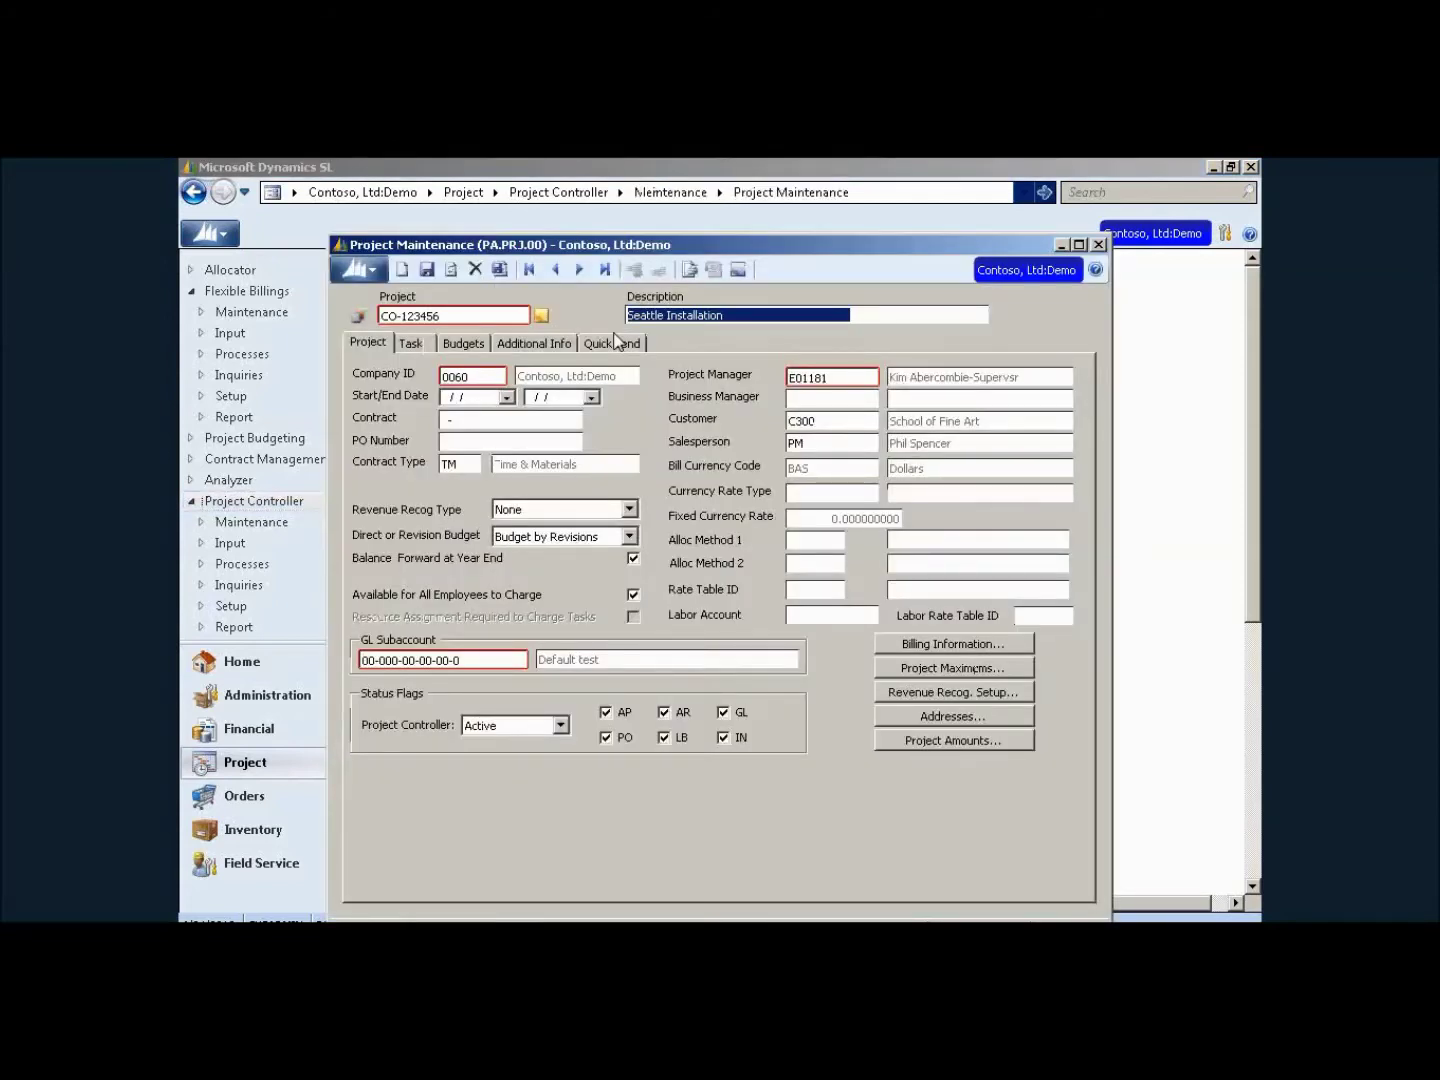
{"action": "left_click", "coordinate": [558, 345]}
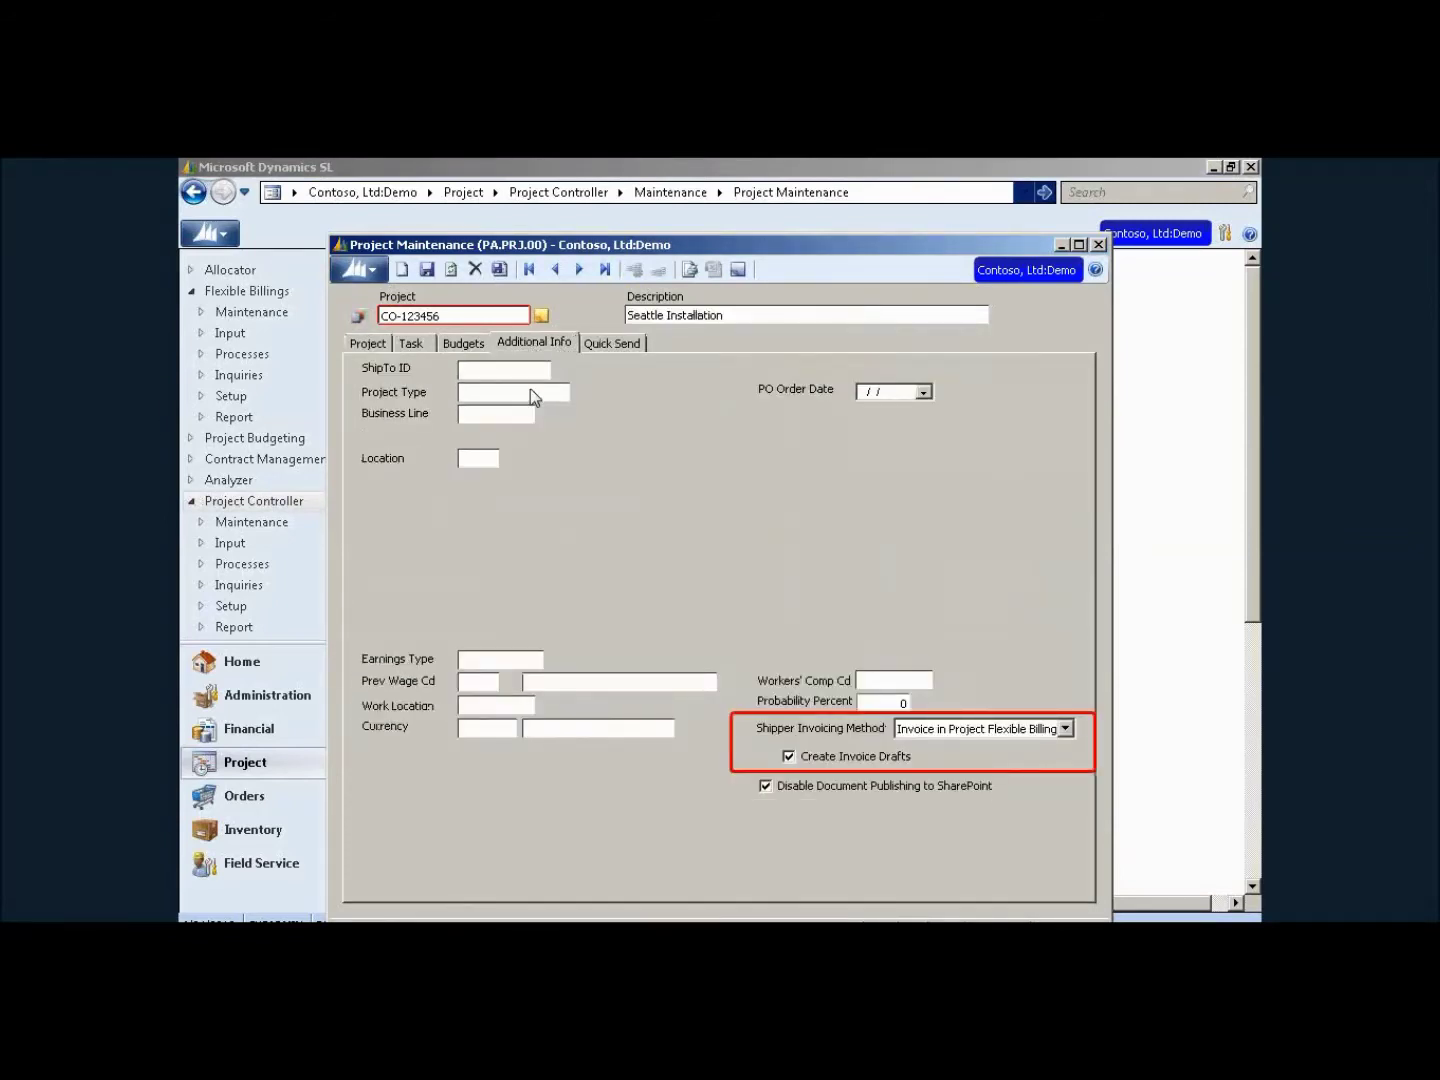
{"action": "left_click", "coordinate": [943, 737]}
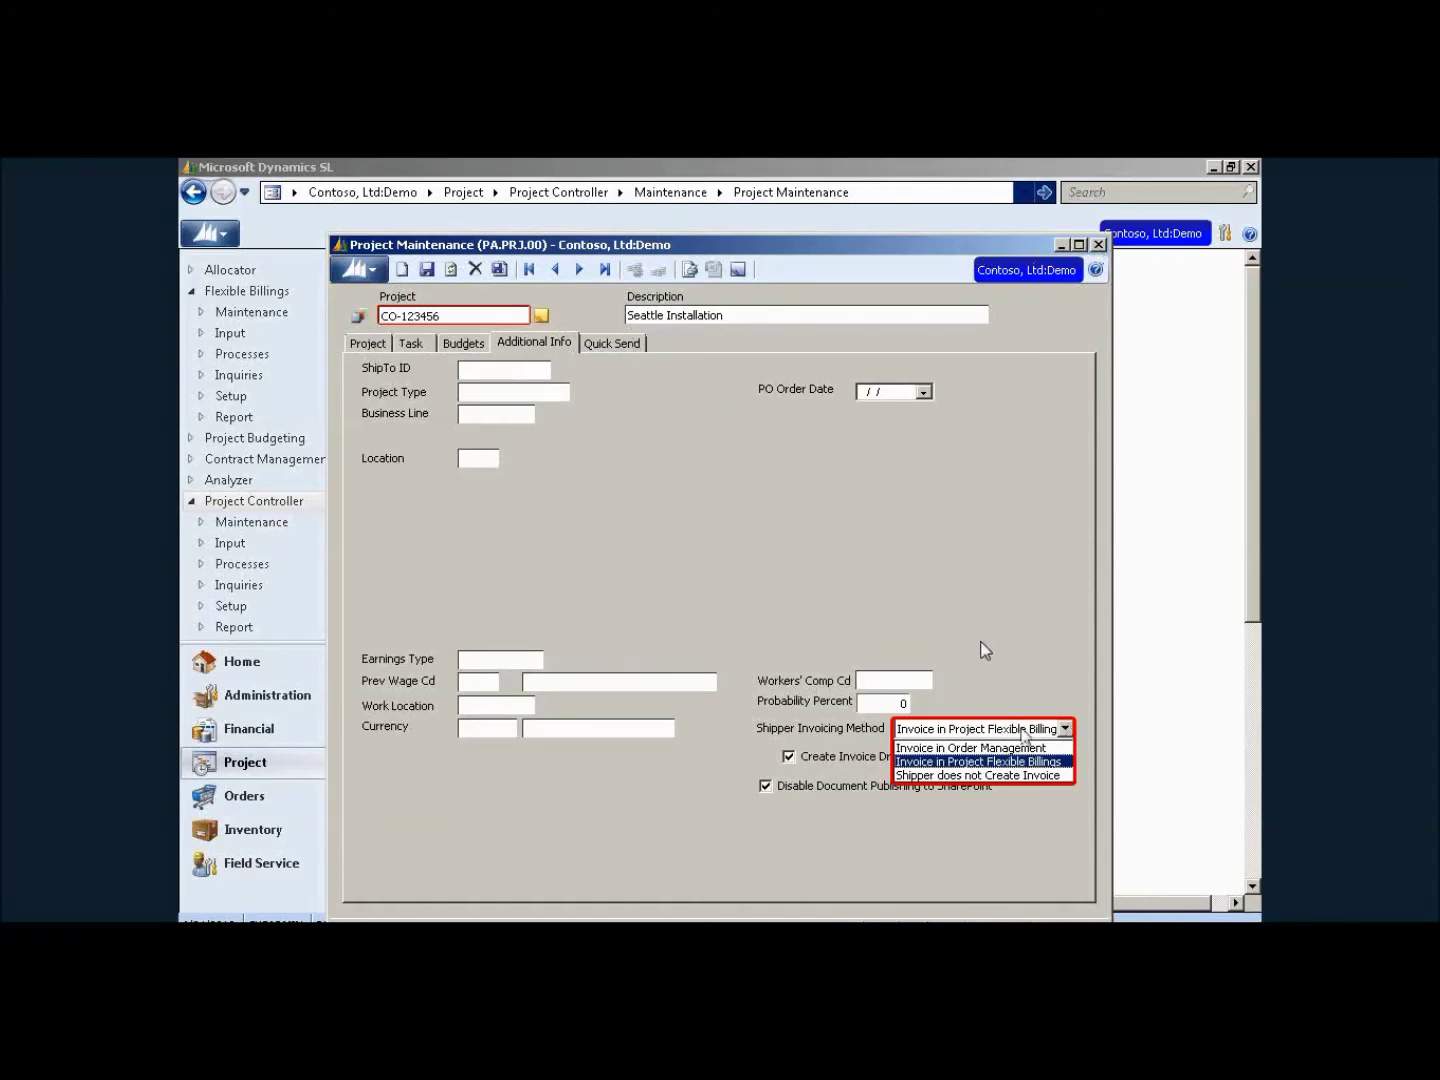
{"action": "left_click", "coordinate": [930, 764]}
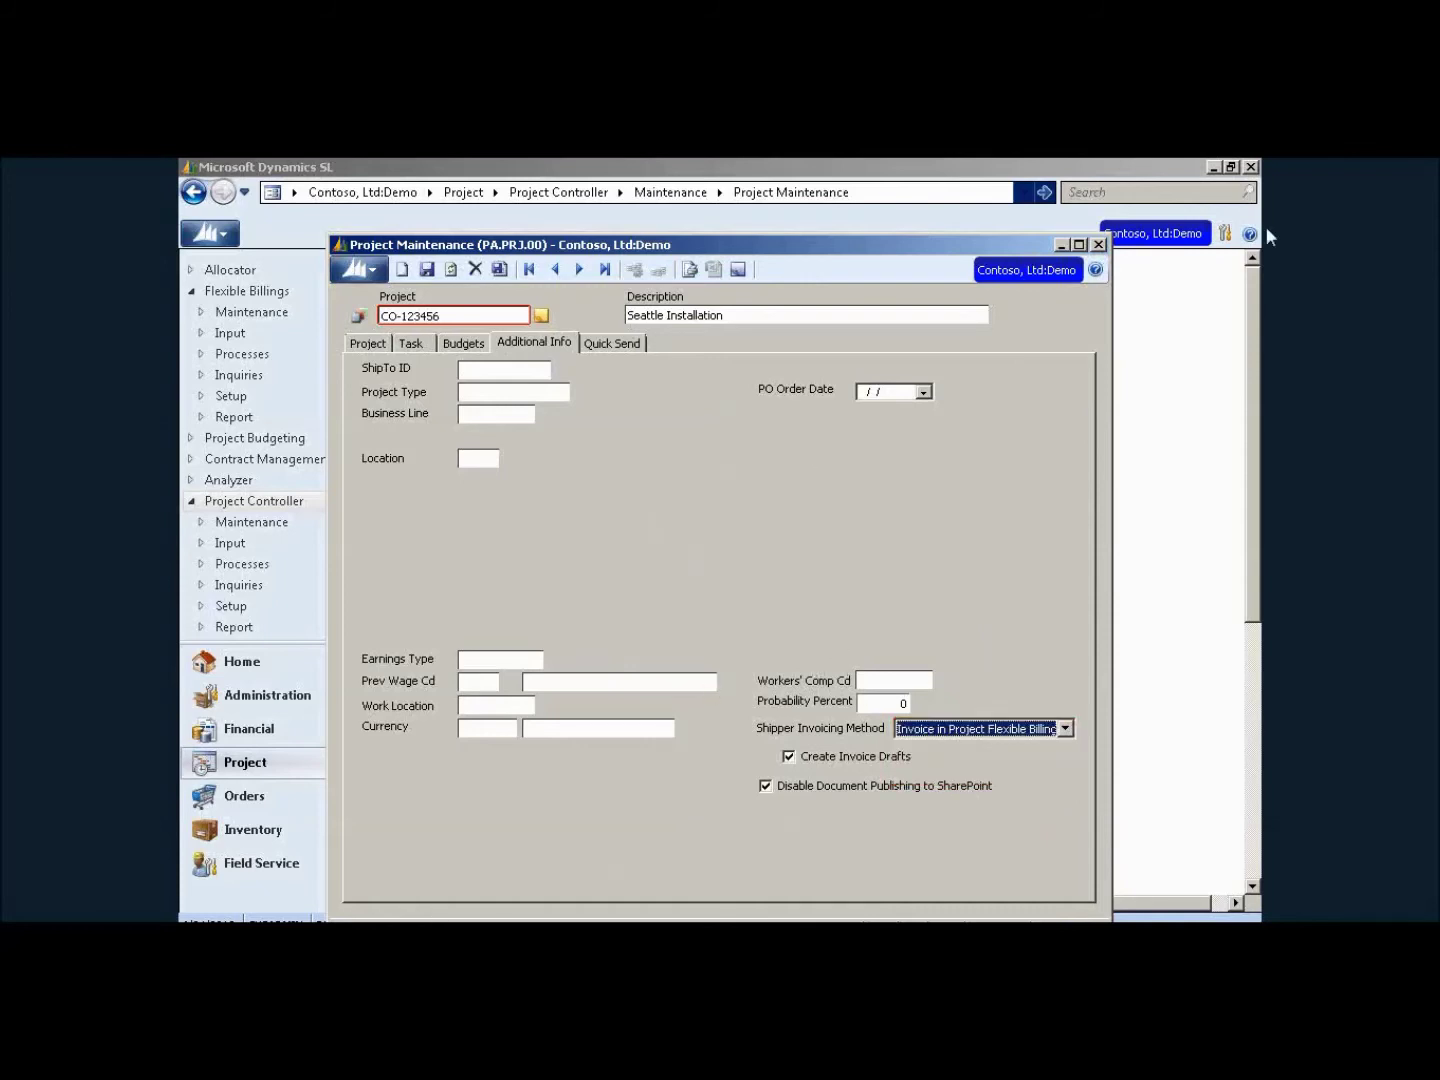
{"action": "left_click", "coordinate": [1099, 245]}
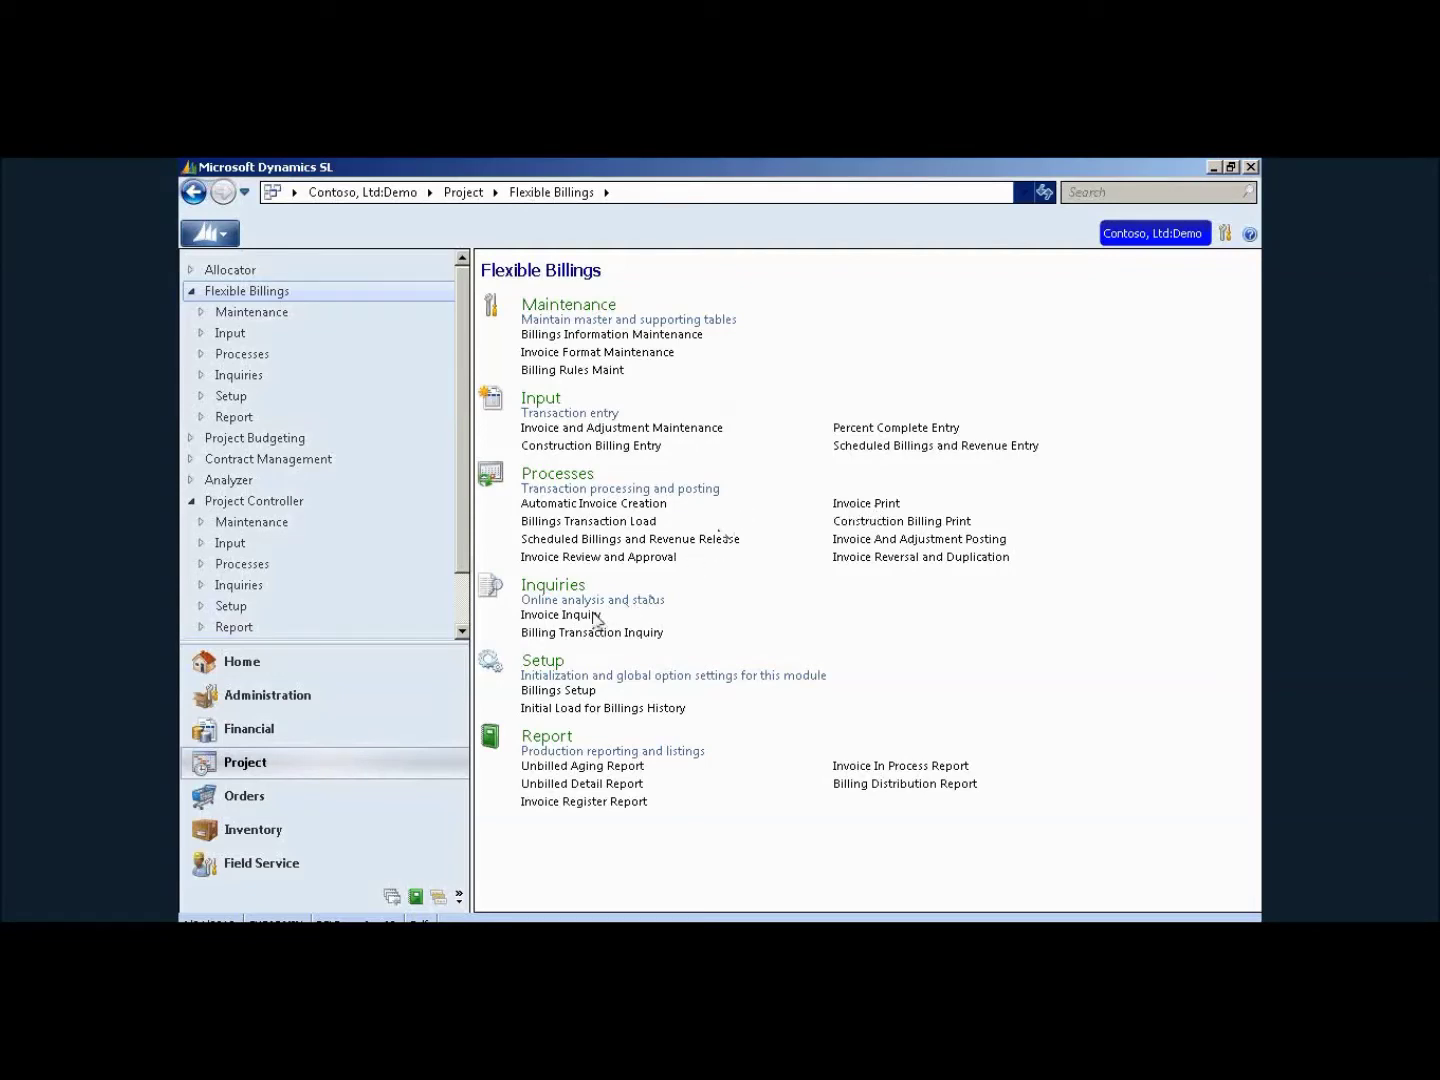
Step: Review the amounts and comments of the draft invoice lines for billing project CO-123456 in Invoice and Adjustment Maintenance
{"action": "left_click", "coordinate": [563, 428]}
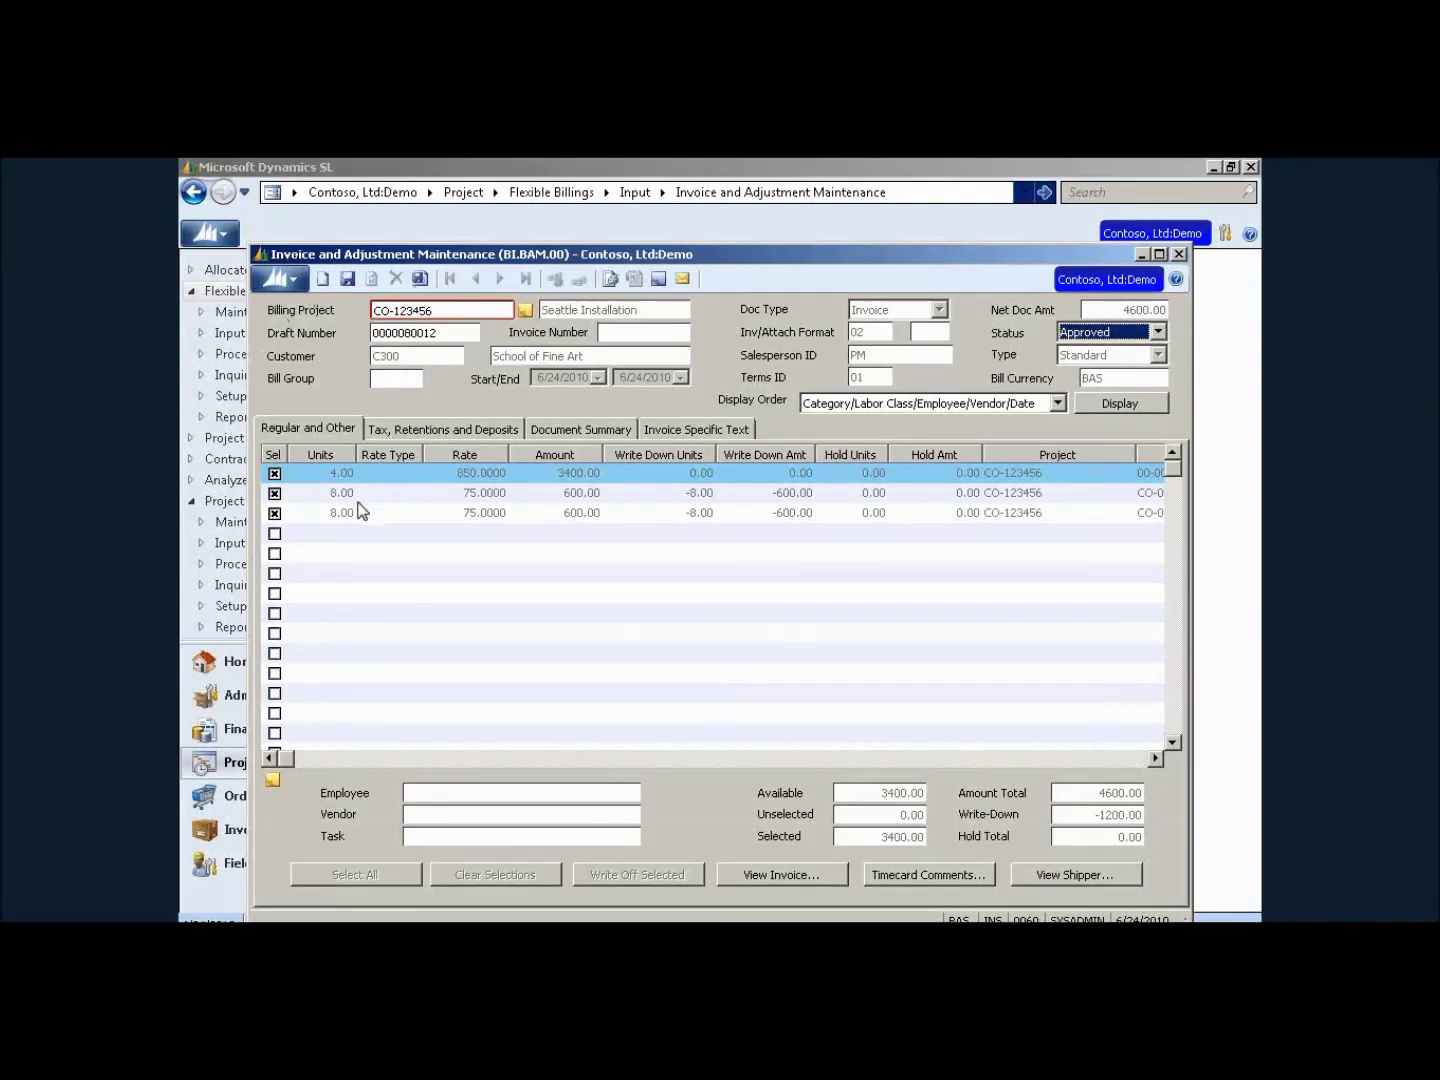
{"action": "left_click", "coordinate": [604, 758]}
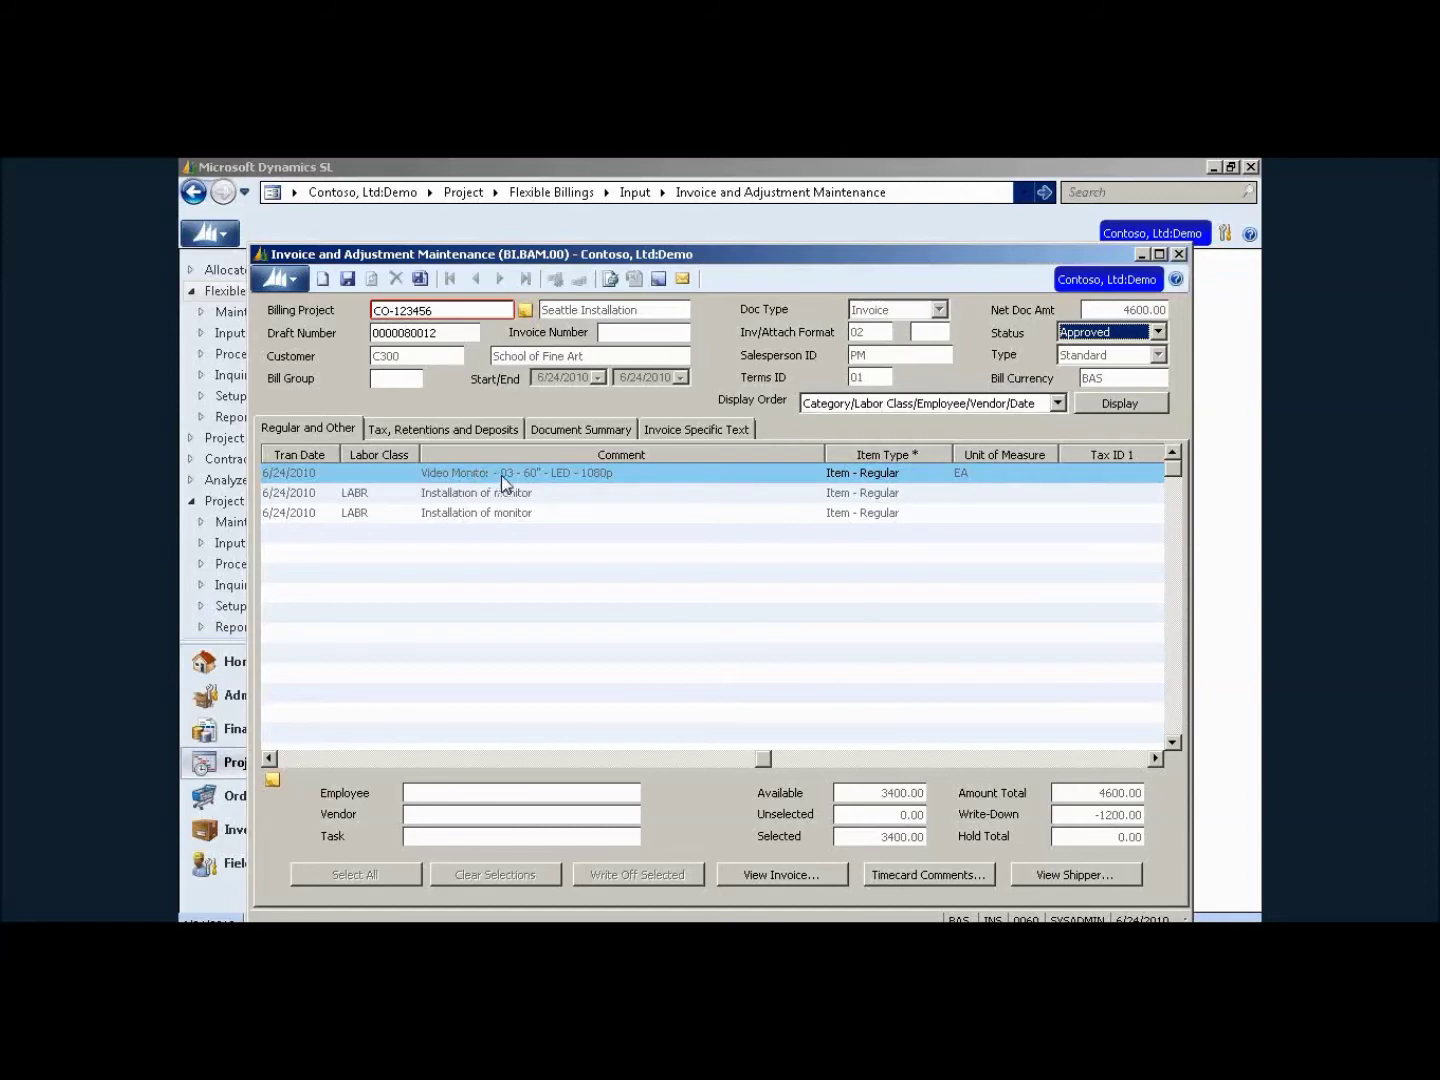
{"action": "left_click", "coordinate": [1178, 254]}
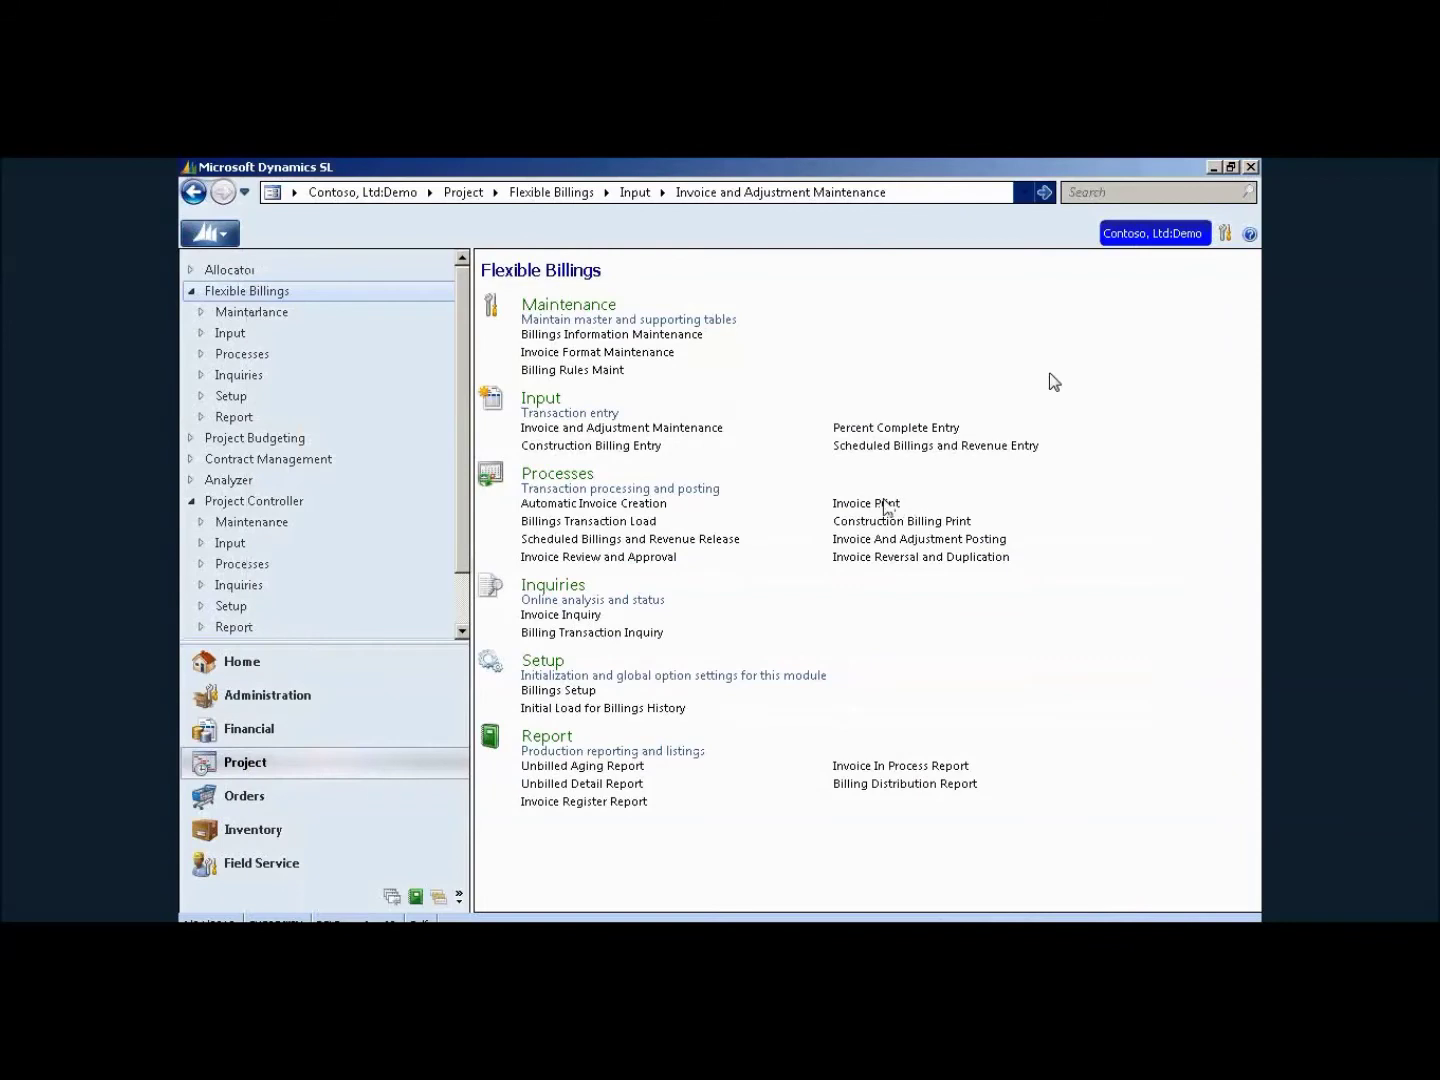
Step: Preview the preliminary invoice of the Seattle Installation project's draft with Invoice Print and close the report
{"action": "left_click", "coordinate": [883, 505]}
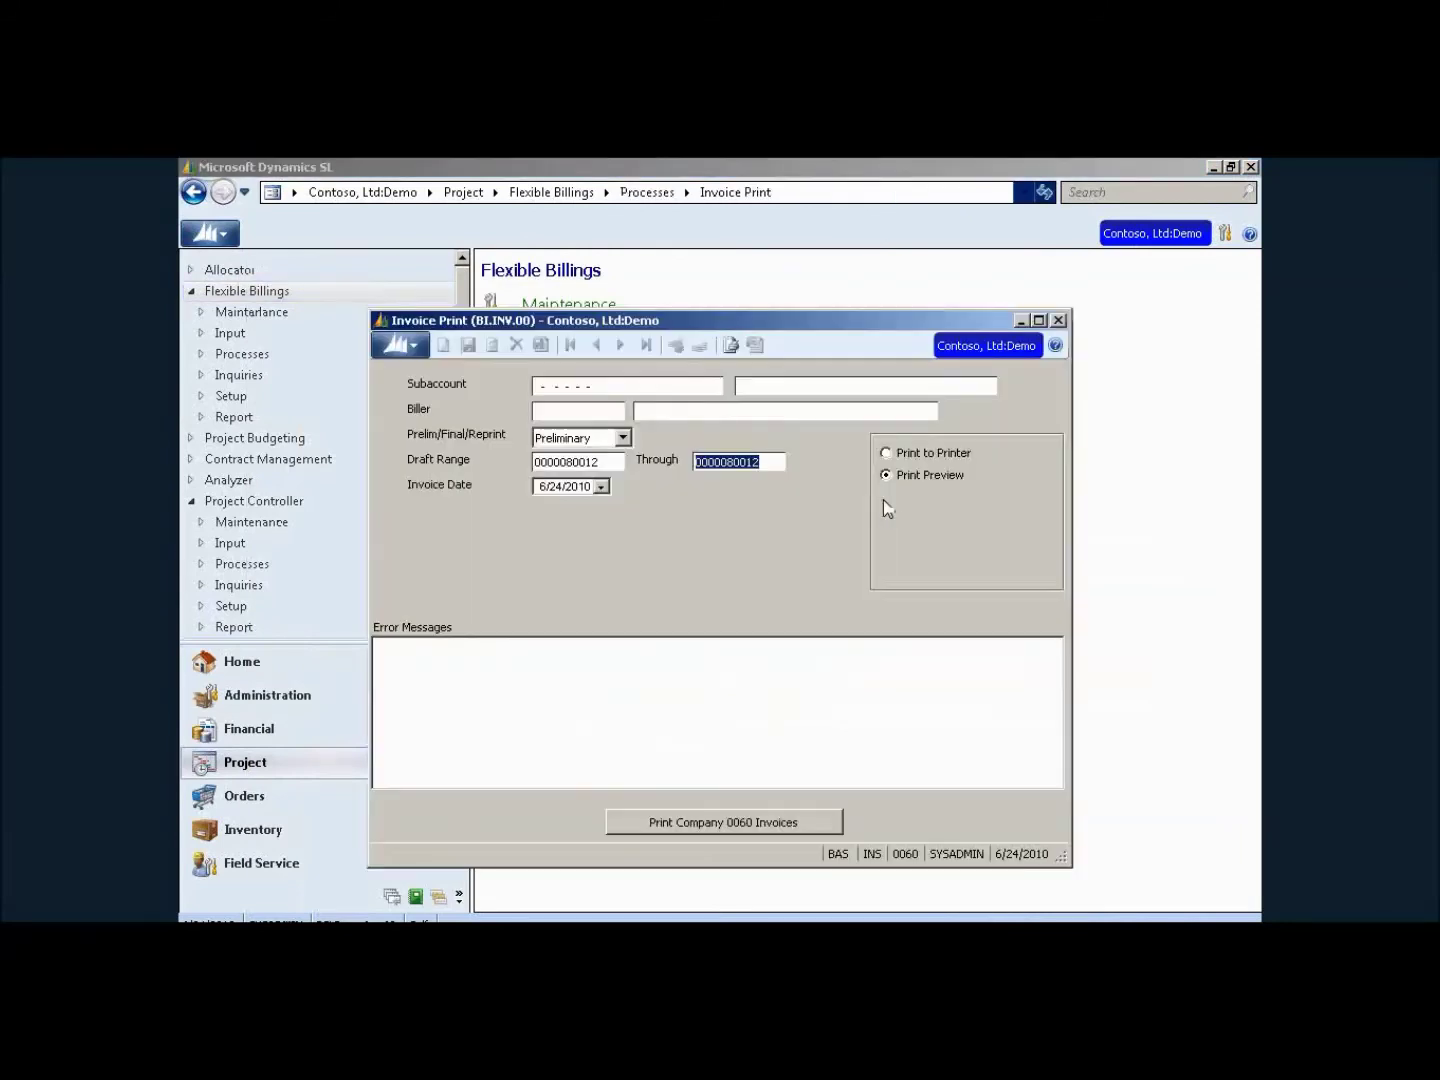
{"action": "left_click", "coordinate": [752, 822]}
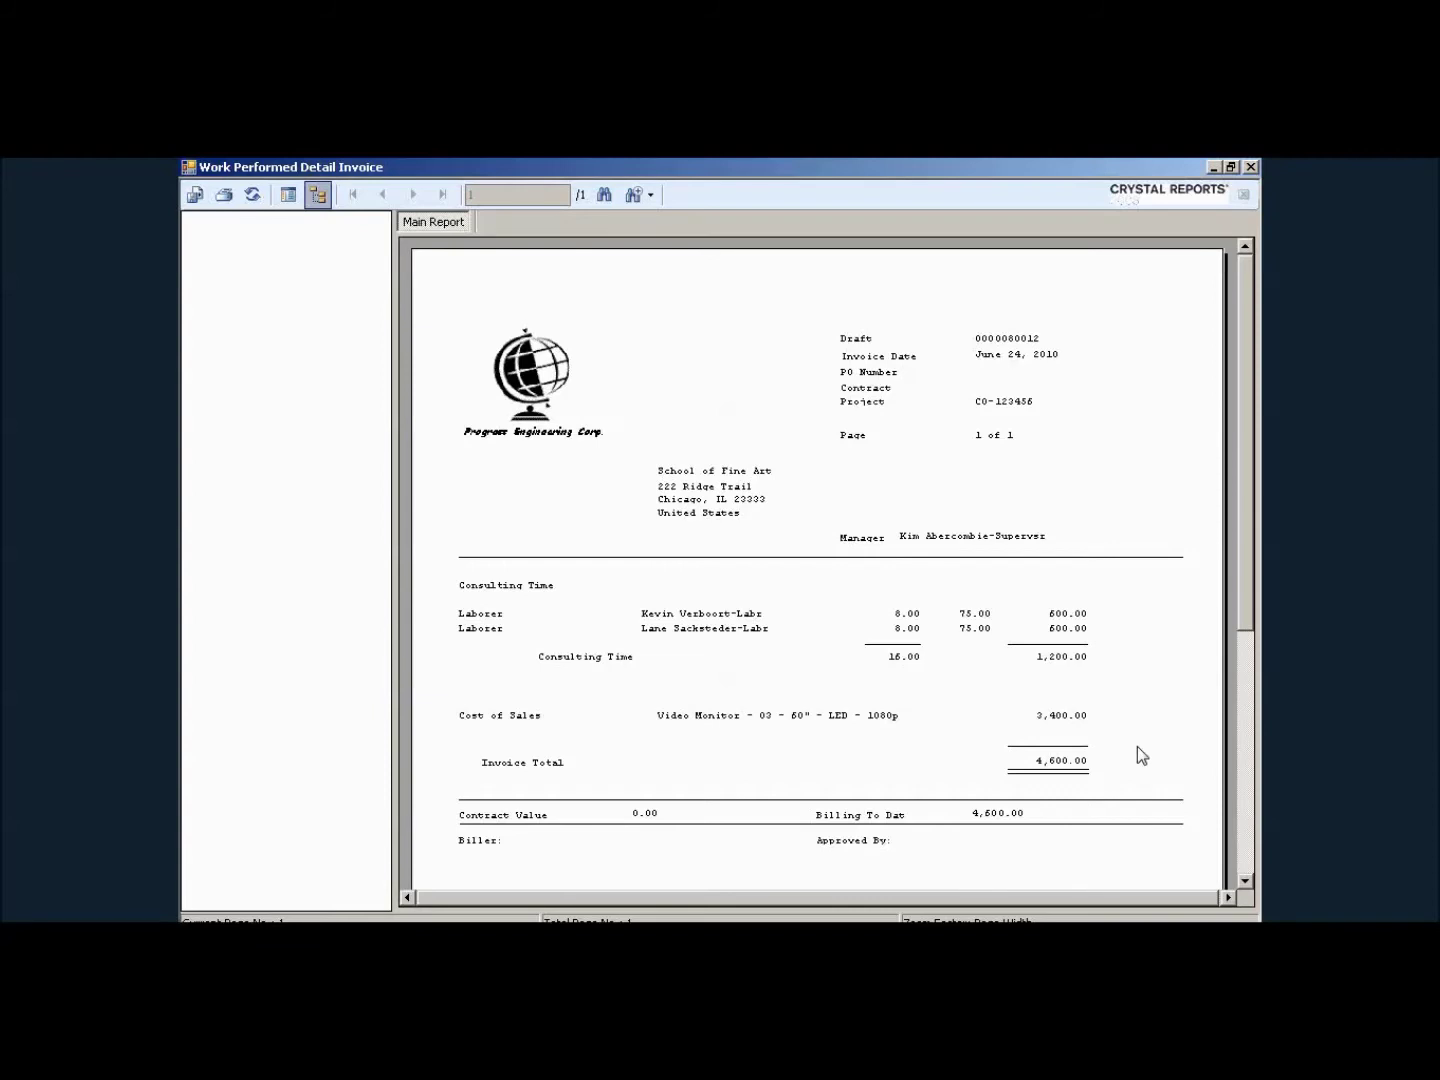
{"action": "left_click", "coordinate": [1250, 168]}
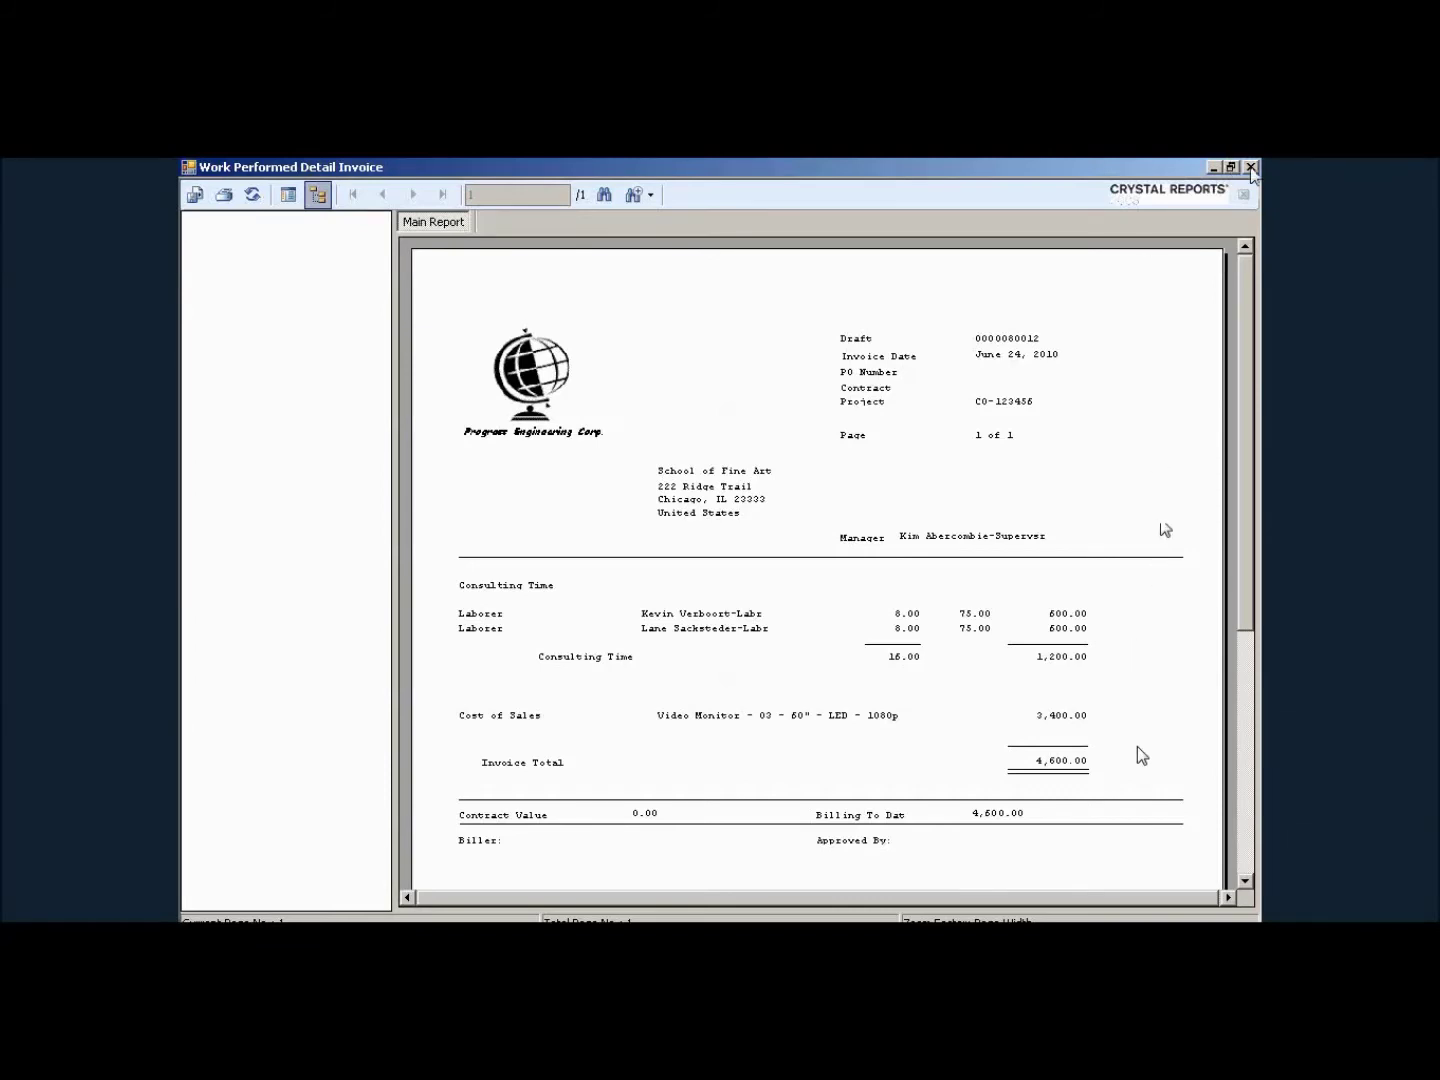